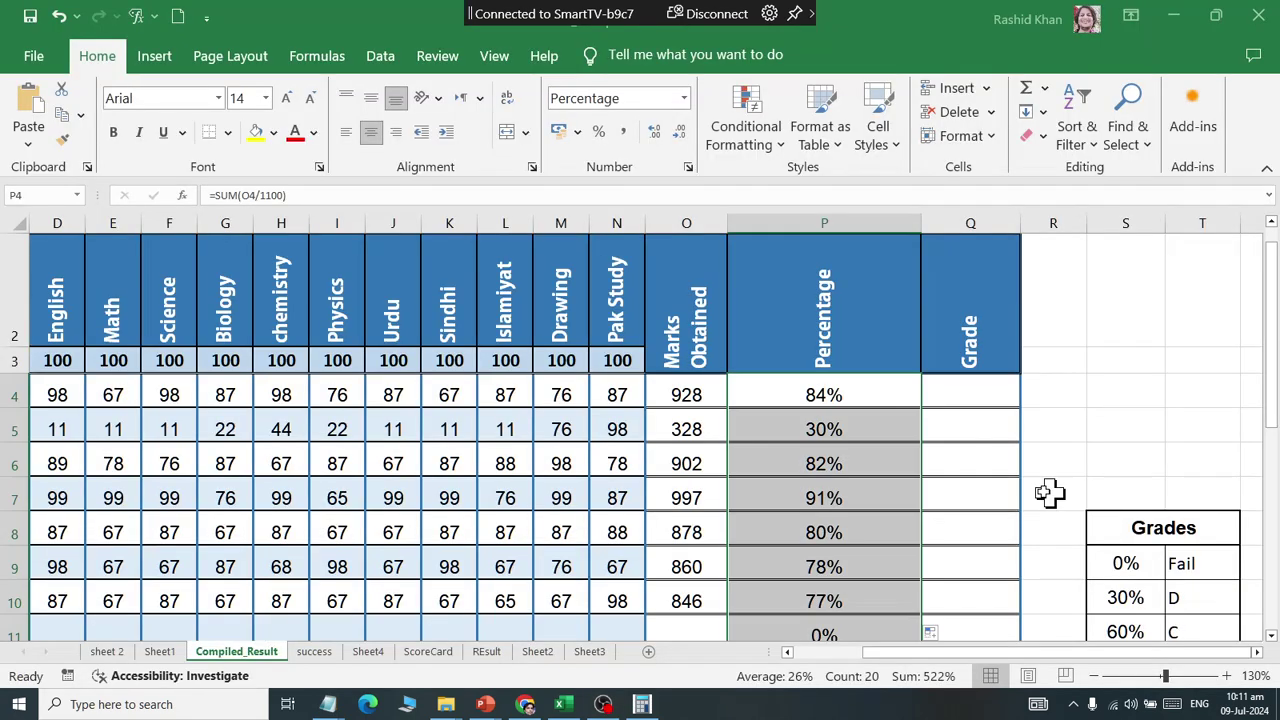
Narrow the Percentage column, widen the Grade column, and scroll down to the Grades table
left_click(908, 385)
left_click_drag(917, 218, 817, 228)
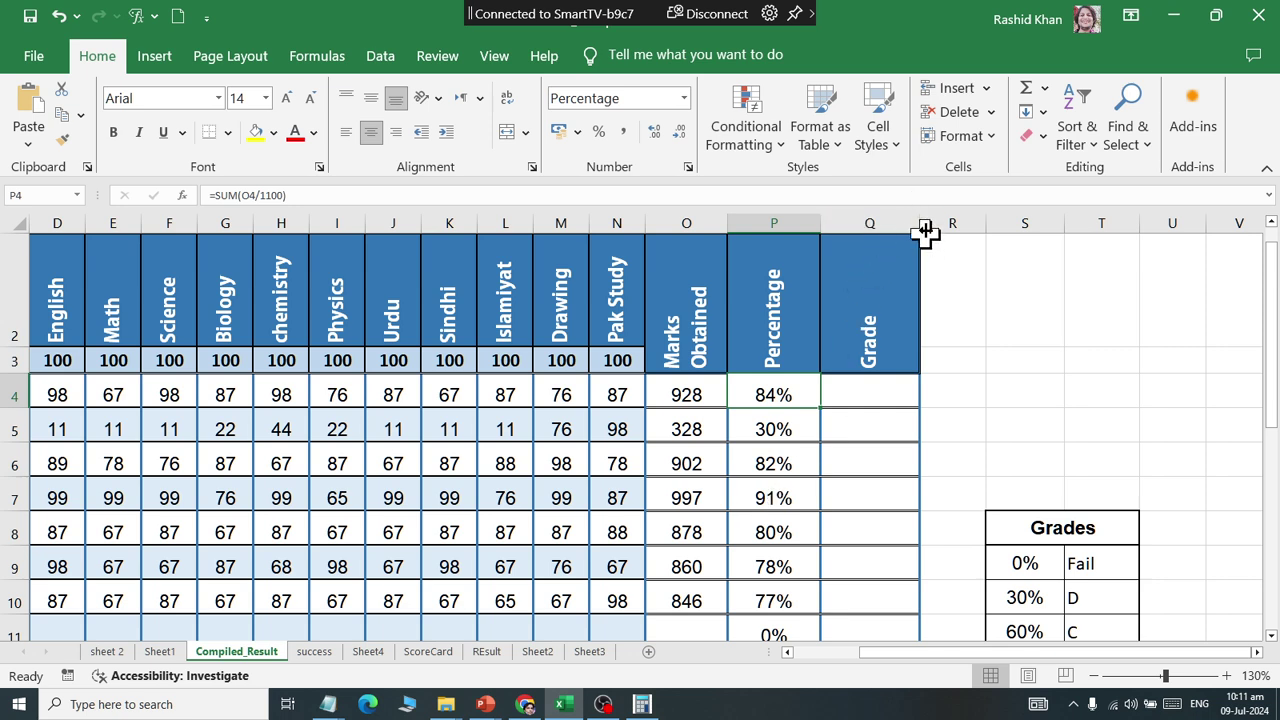
left_click_drag(918, 219, 934, 222)
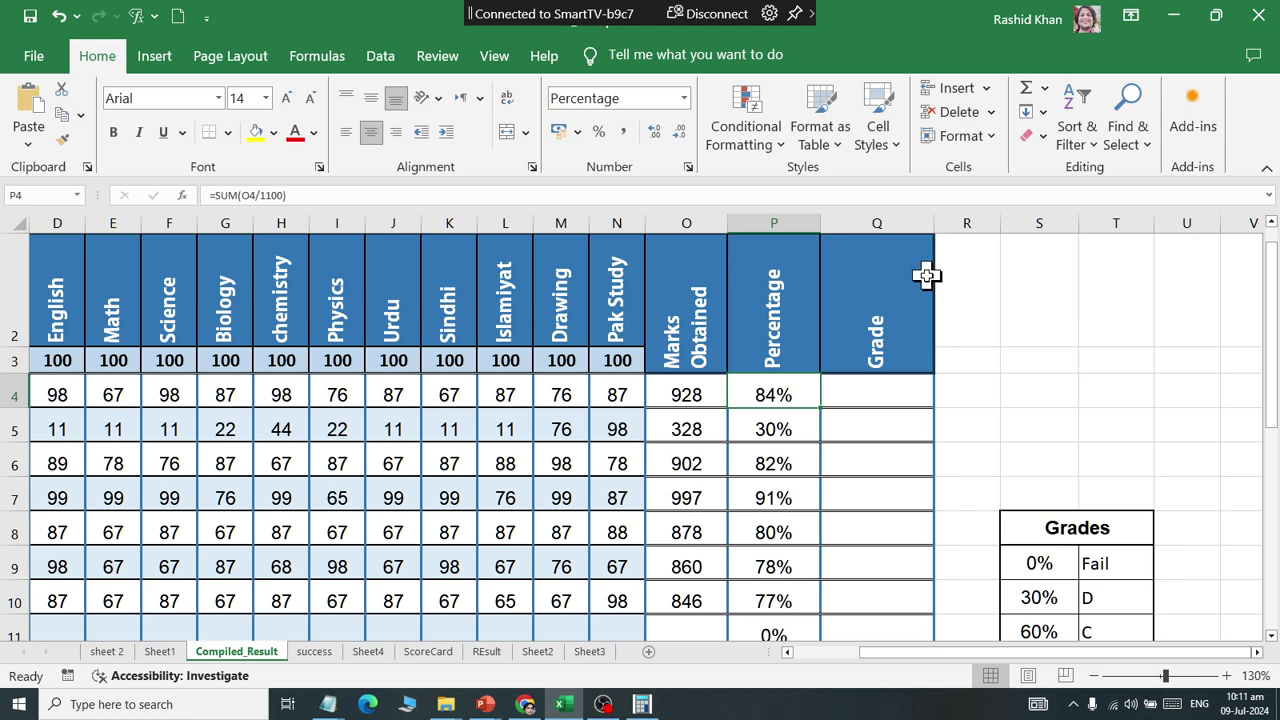
scroll(930, 305, "down", 2)
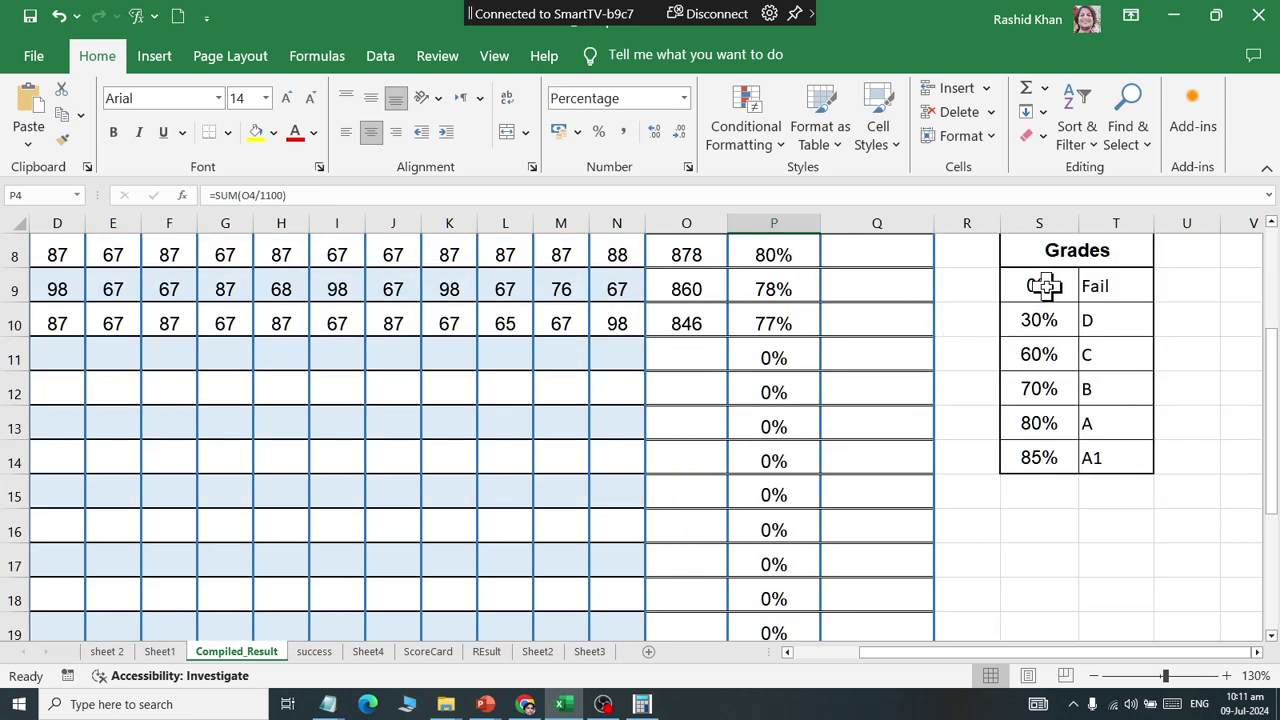
Enter the thresholds 40%, 50%, 60%, 70%, 80% and 90% in the Grades table
left_click_drag(1040, 284, 1134, 470)
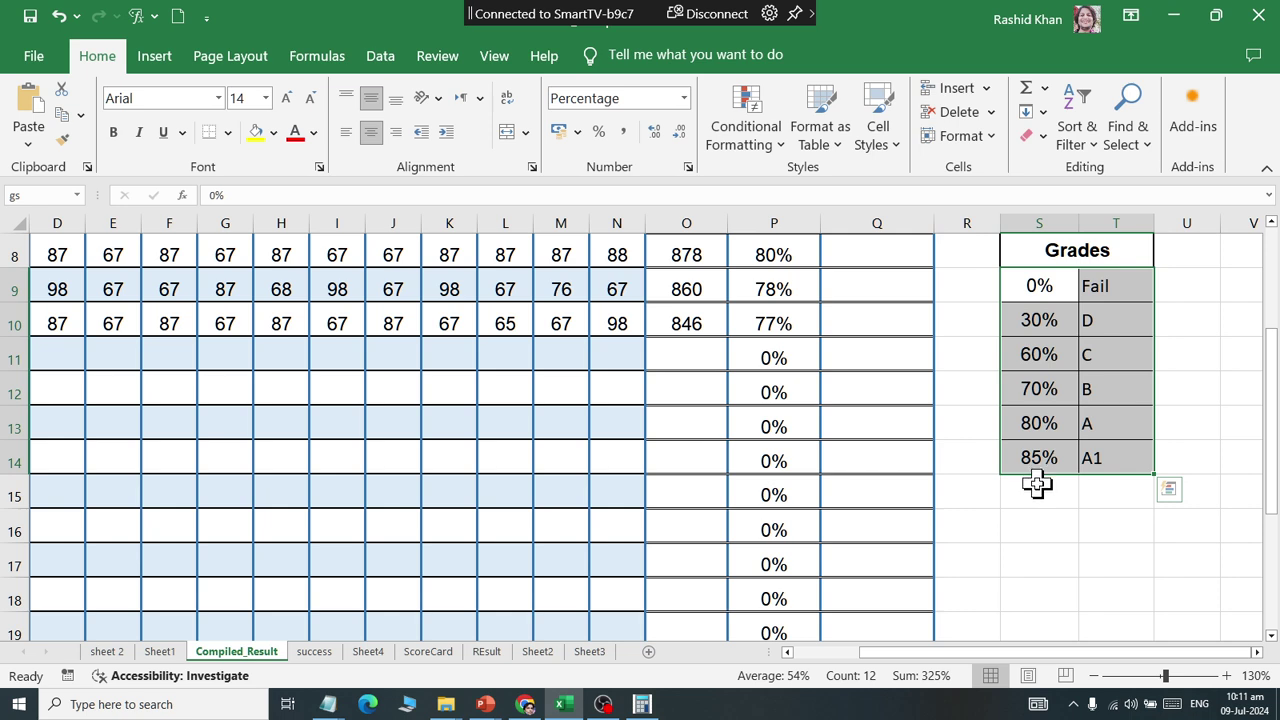
left_click(1033, 296)
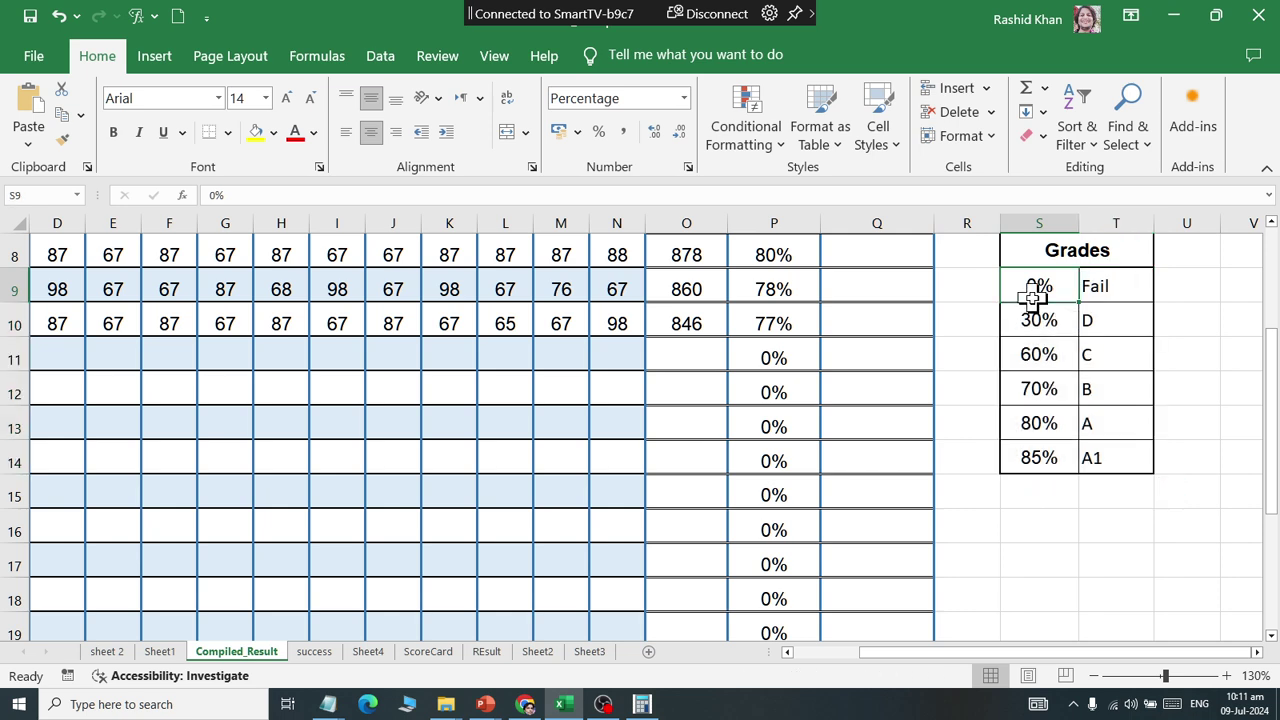
key("Down")
key("Down")
type("4")
key("Return")
type("5")
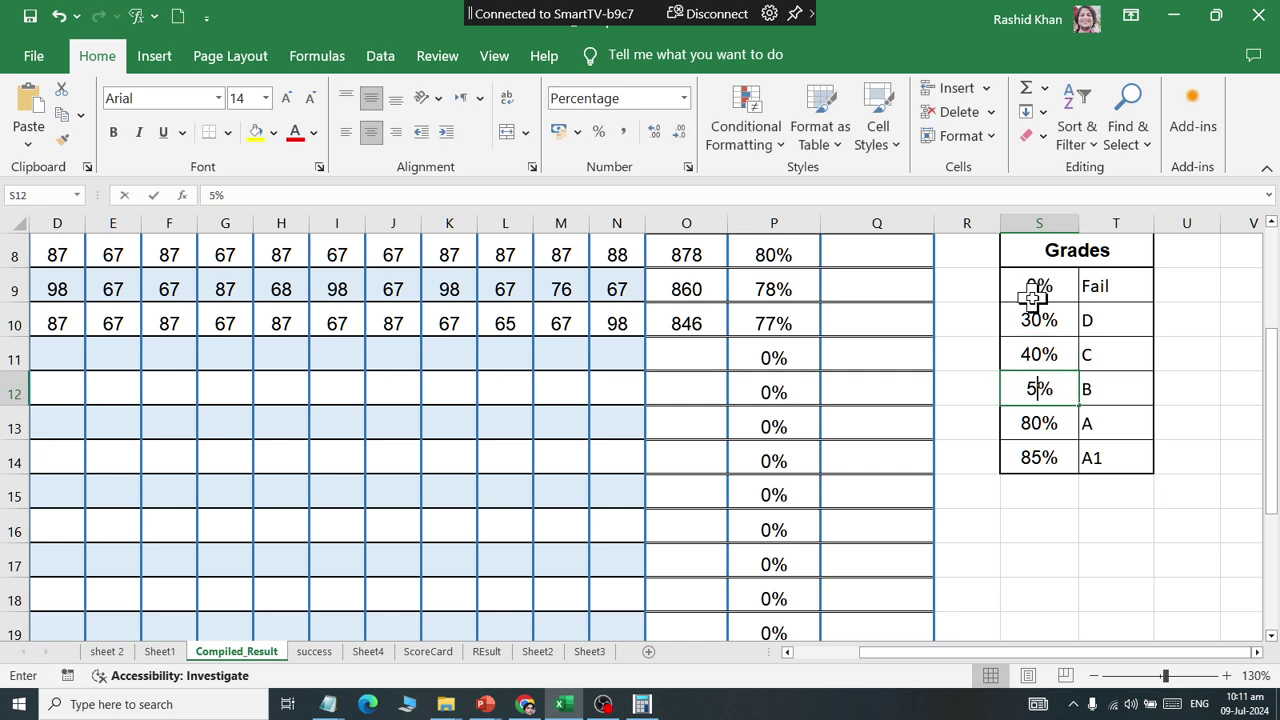
type("0")
key("Return")
type("60")
key("Return")
type("70")
key("Return")
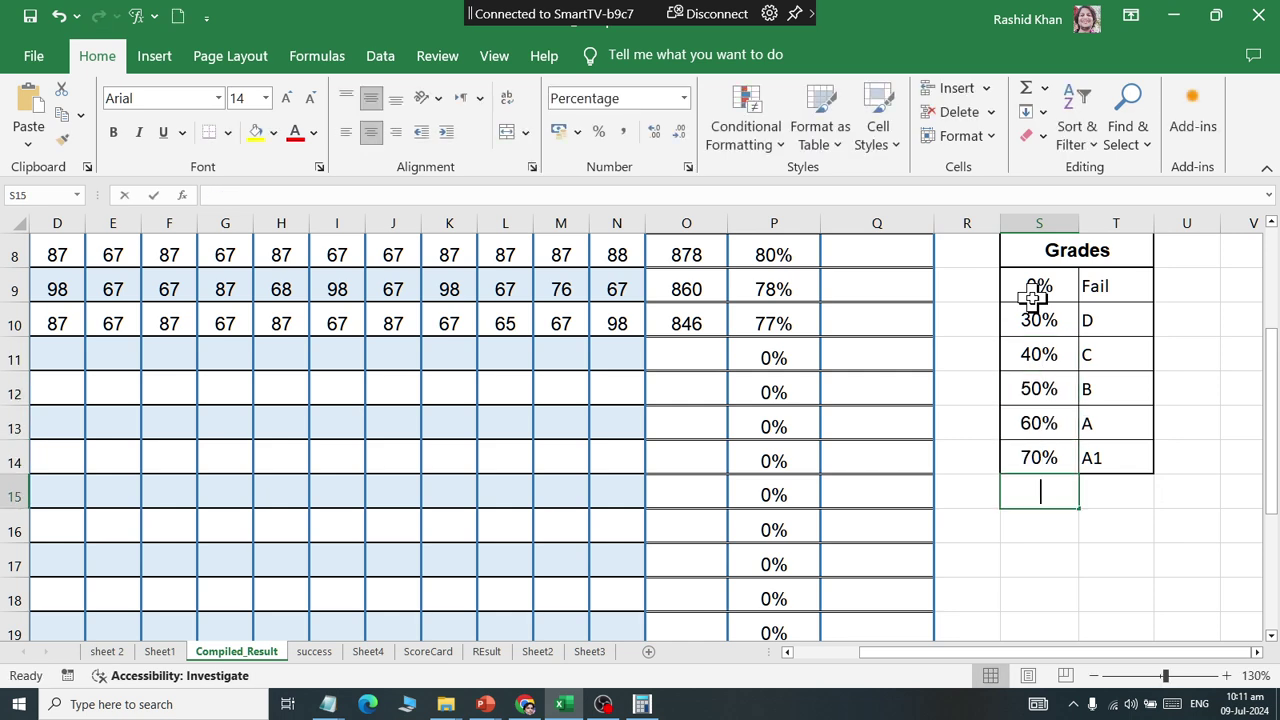
type("80")
key("Return")
type("90")
key("Return")
Enter grades E, D, C, B, A, A1 and AA1 beside the 30%–90% thresholds
key("Up")
key("Up")
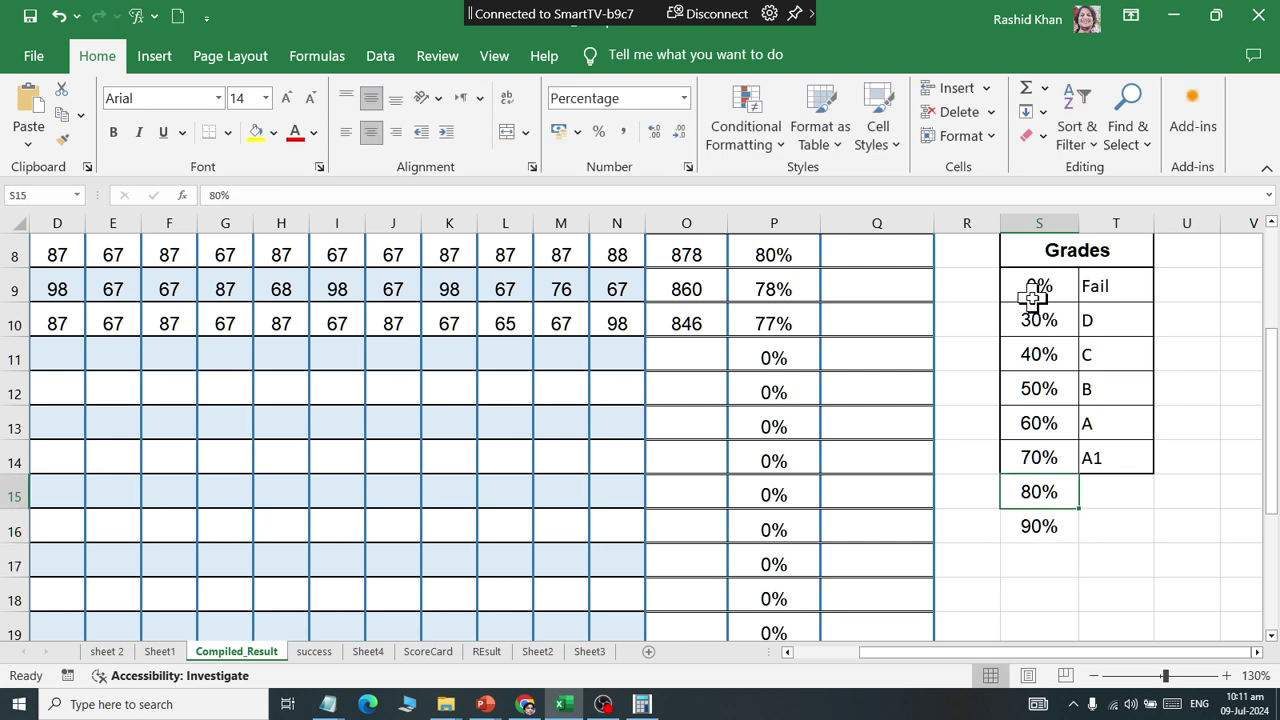
key("Up")
key("Up")
key("Up")
key("Up")
key("Right")
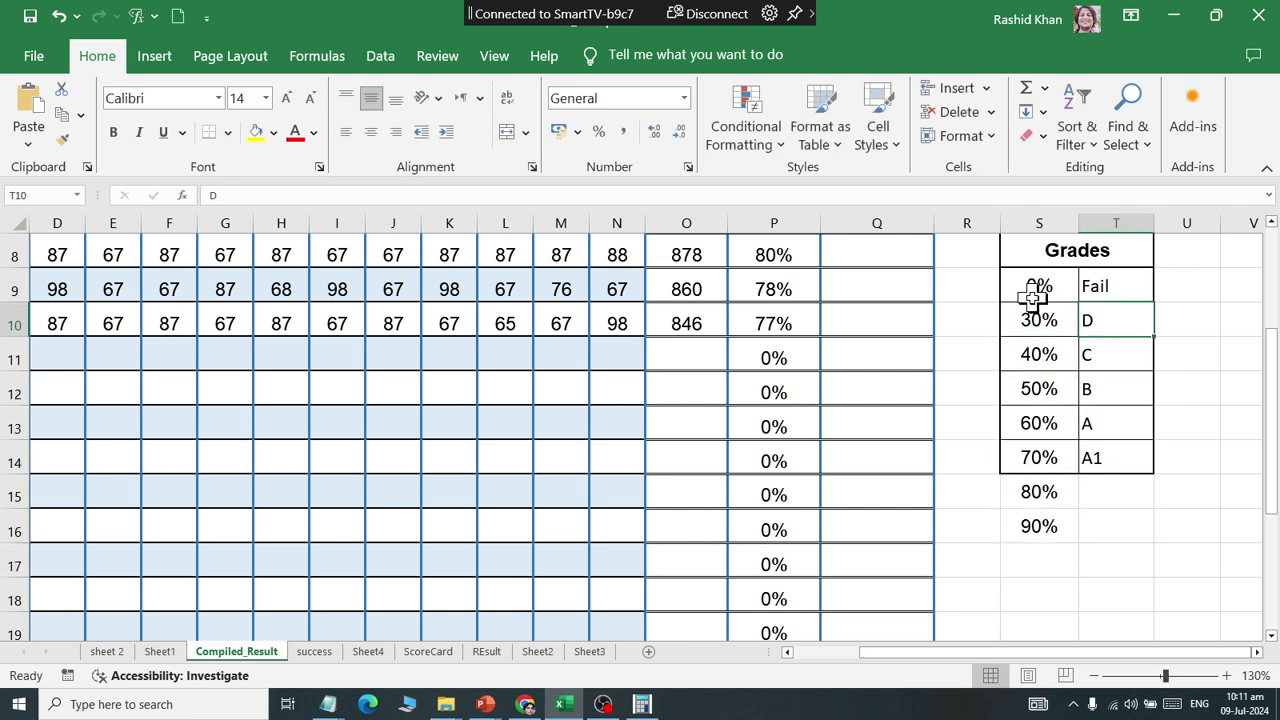
type("E")
key("Return")
type("D")
key("Return")
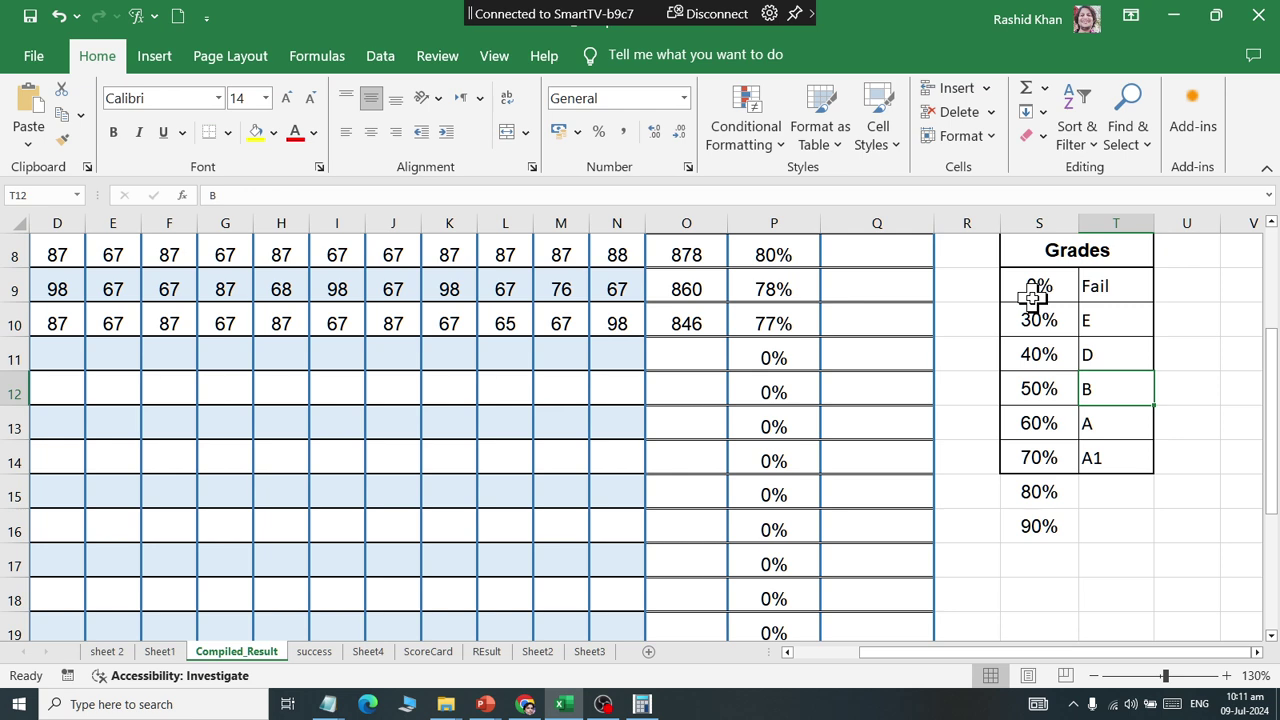
type("C")
key("Return")
type("B")
key("Return")
type("A")
key("Return")
type("A")
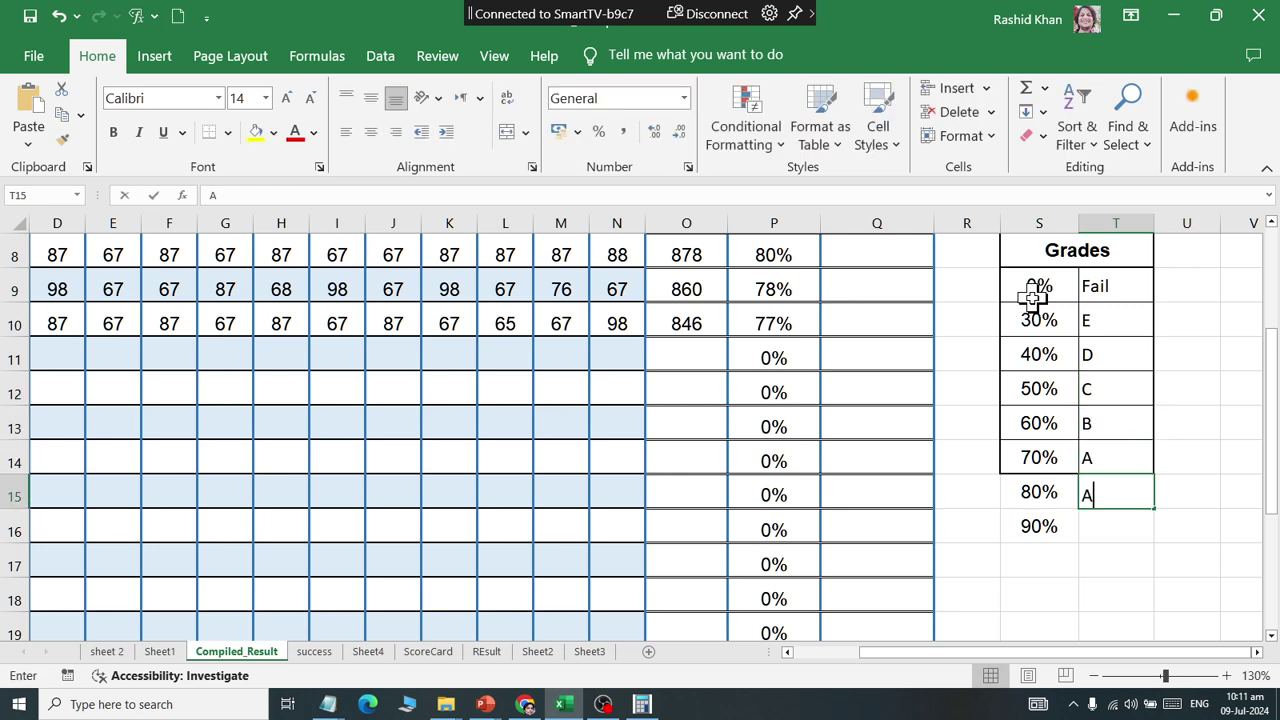
type("1")
key("Return")
type("AA")
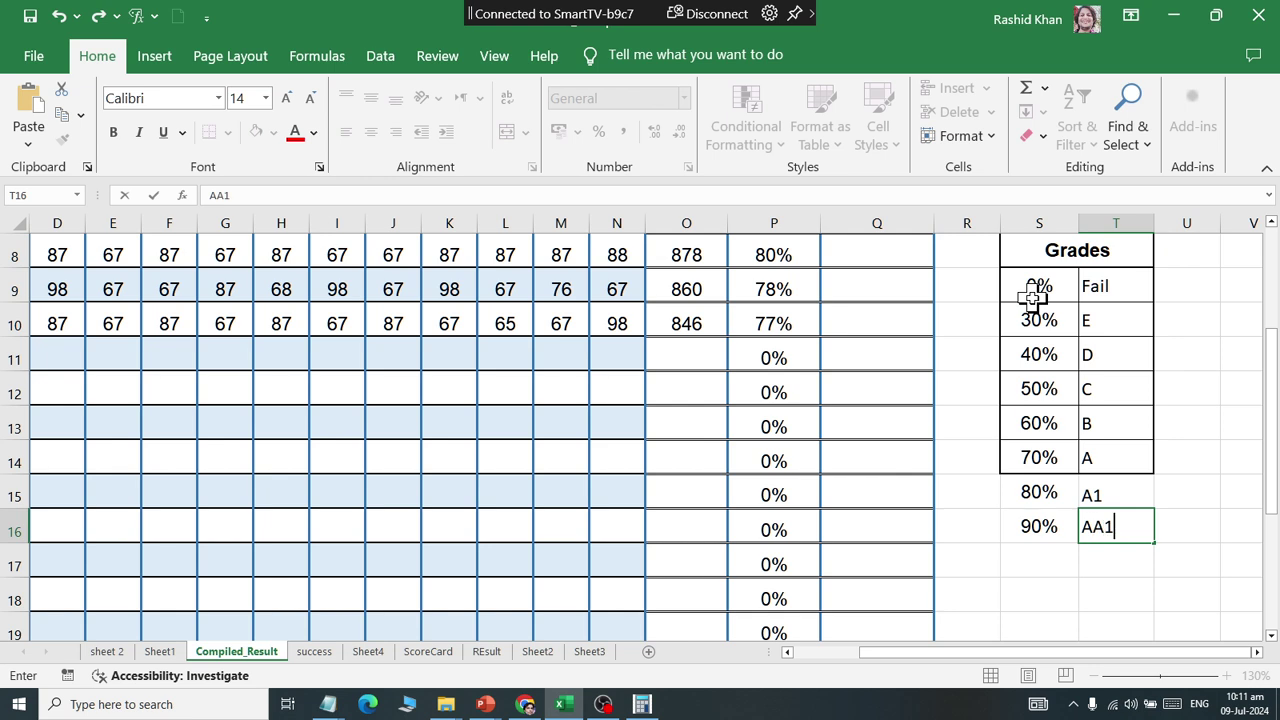
key("Return")
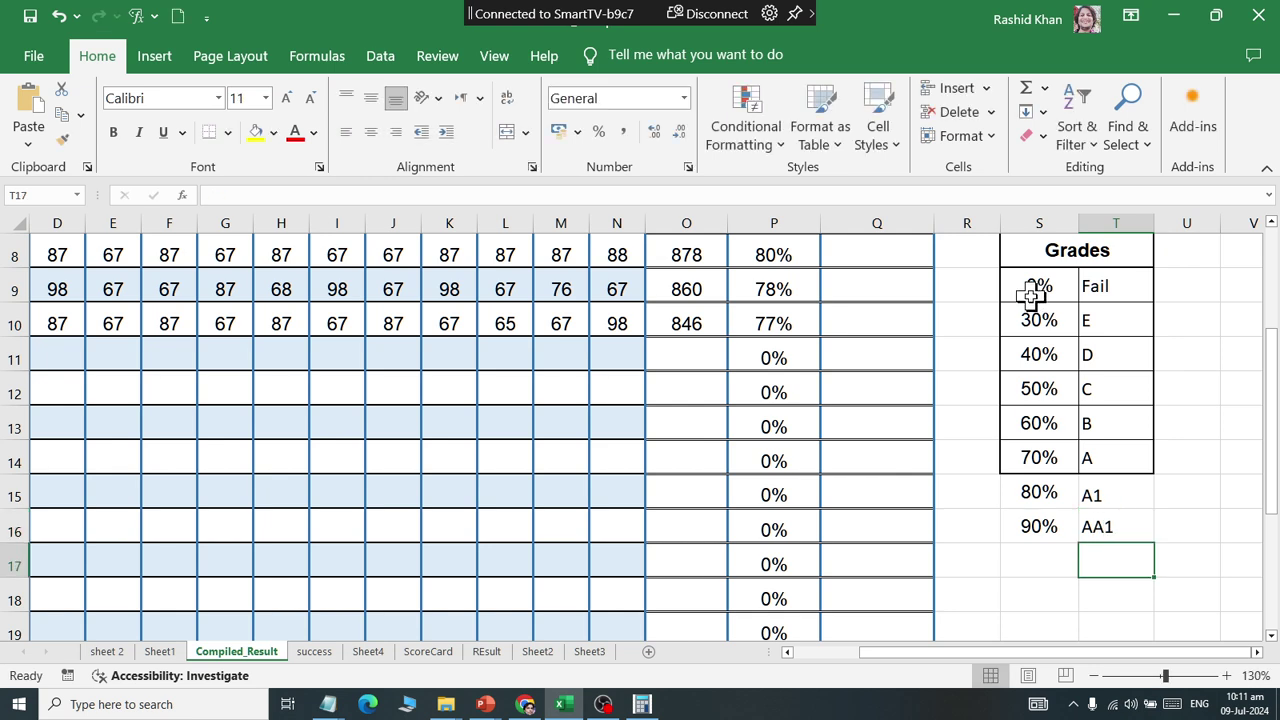
Put borders around every cell of the extended Grades table
left_click_drag(1035, 287, 1105, 527)
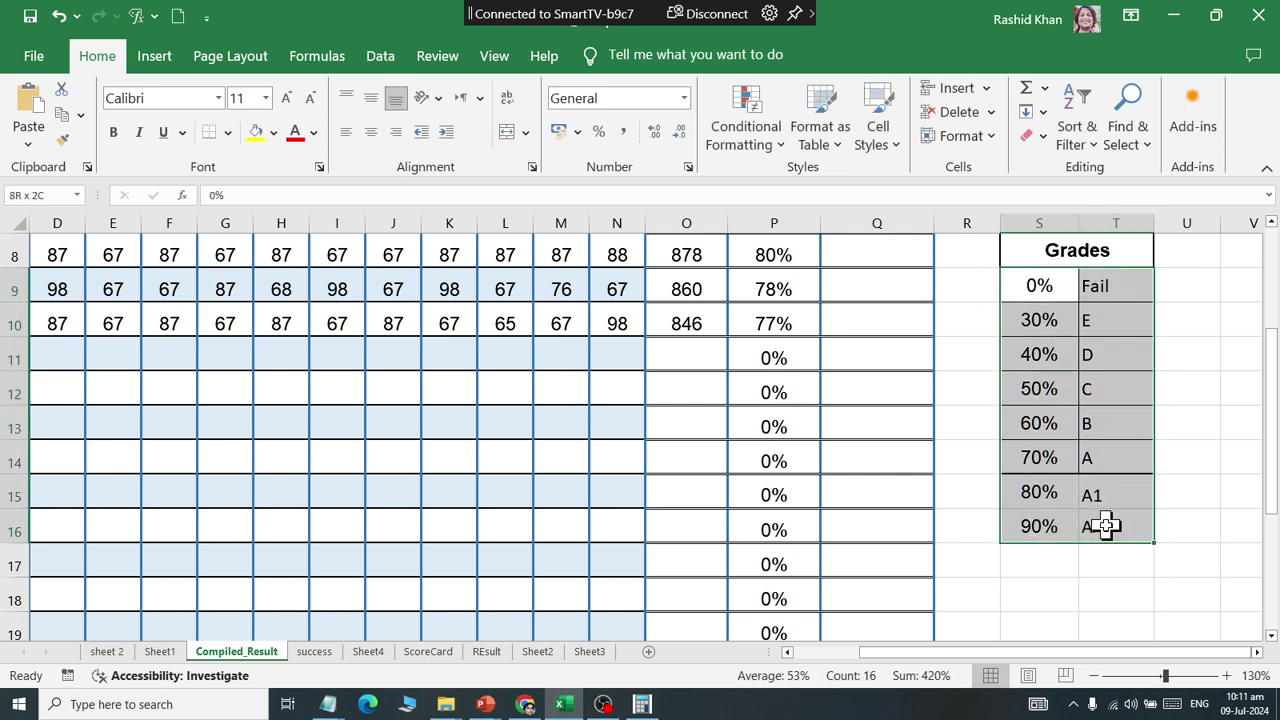
left_click(228, 132)
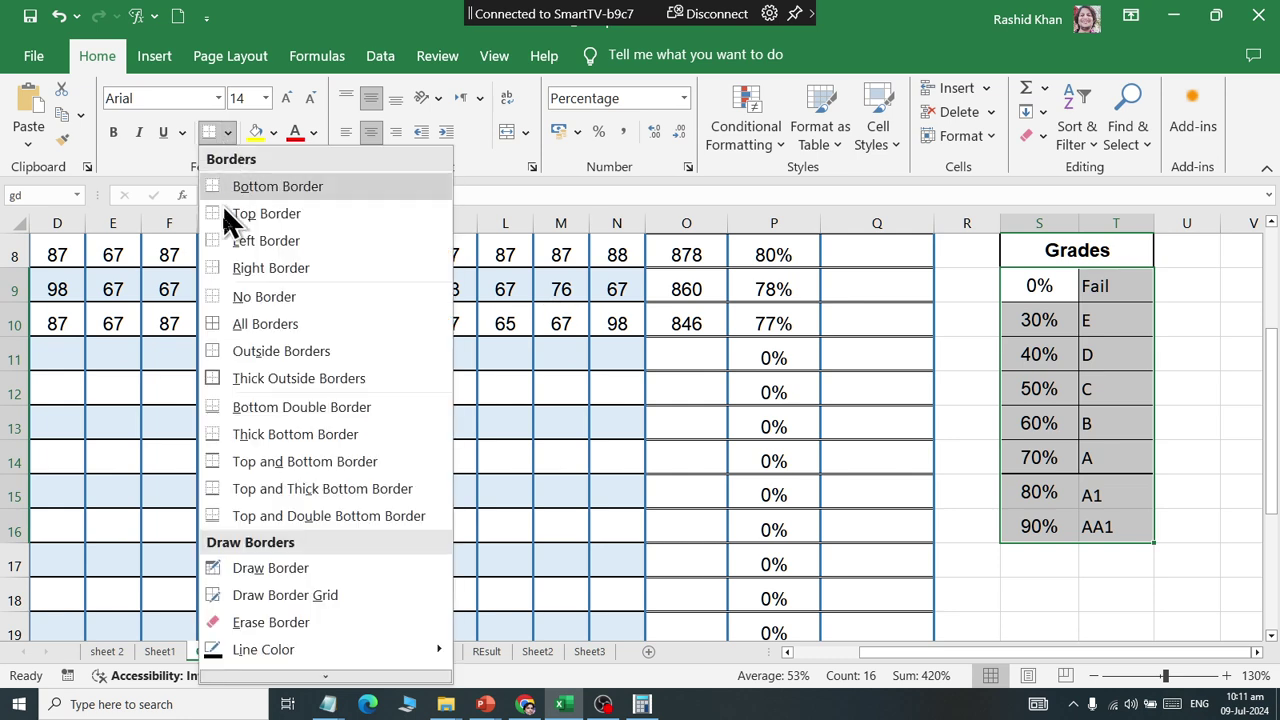
left_click(238, 330)
left_click(1090, 362)
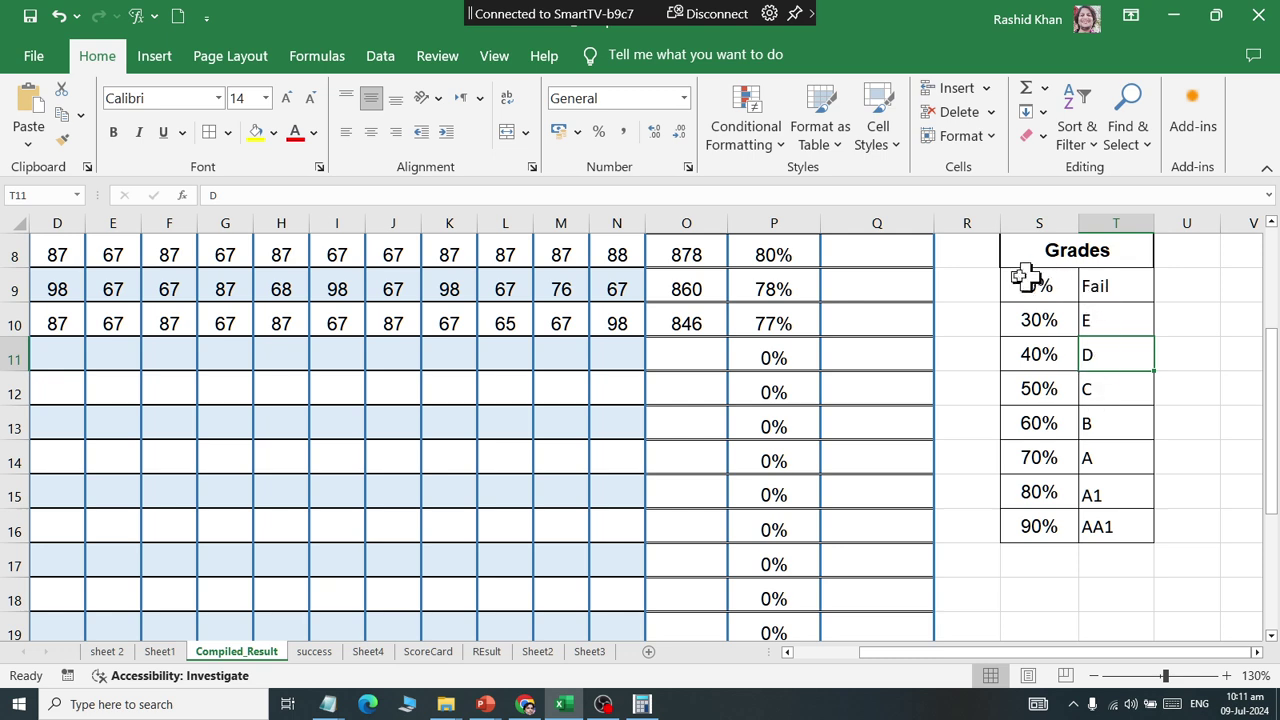
Centre all values in the Grades table
left_click_drag(1025, 280, 1100, 527)
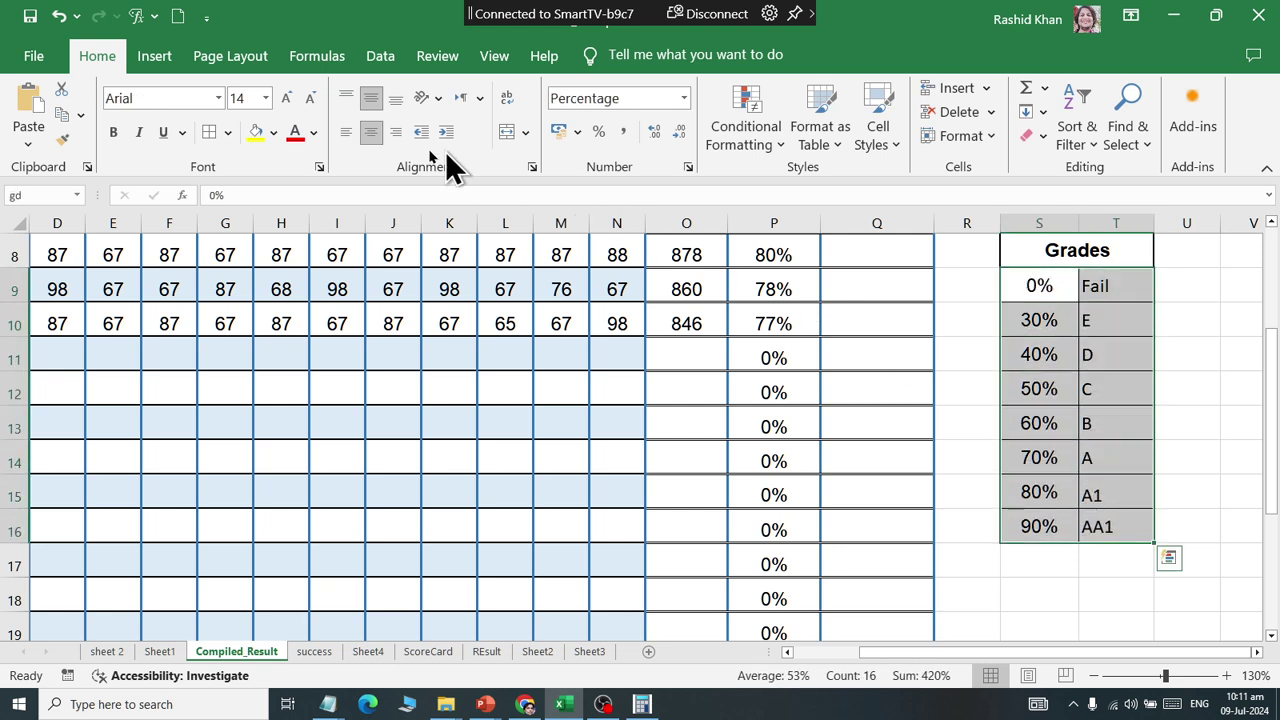
left_click(369, 134)
left_click(368, 135)
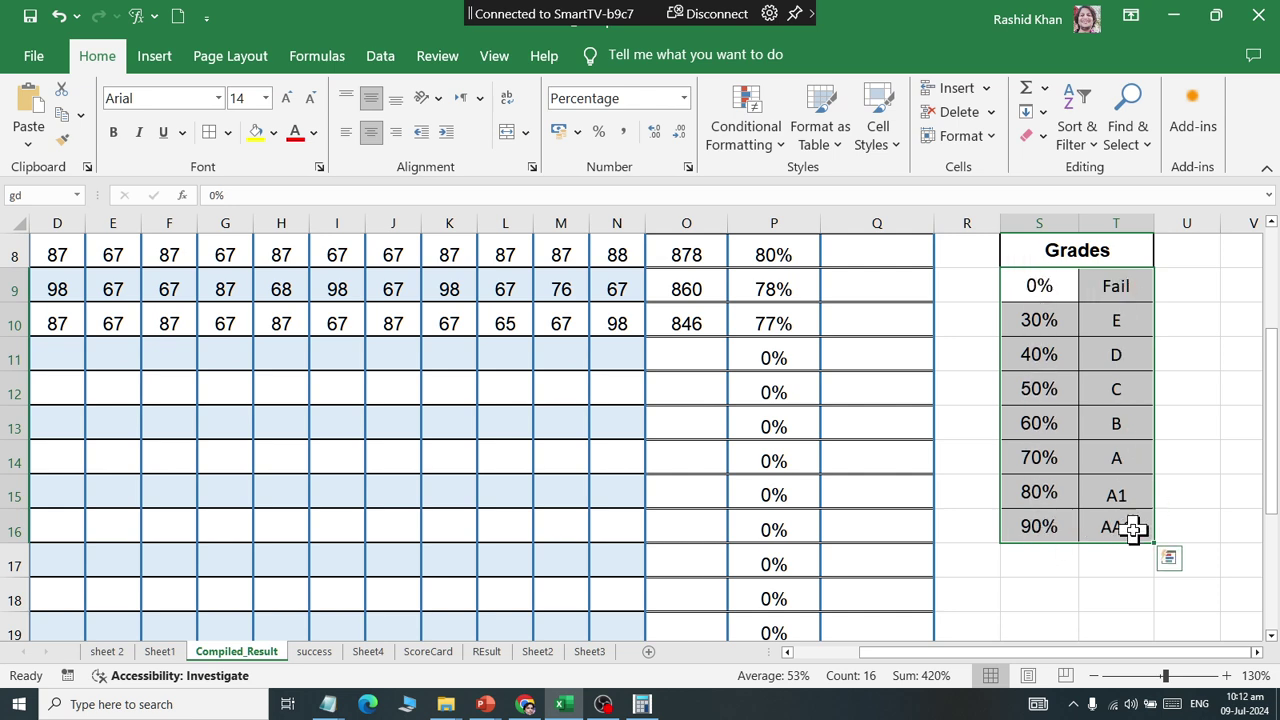
Select the thresholds and grade letter columns of the Grades table
left_click_drag(1034, 289, 1114, 527)
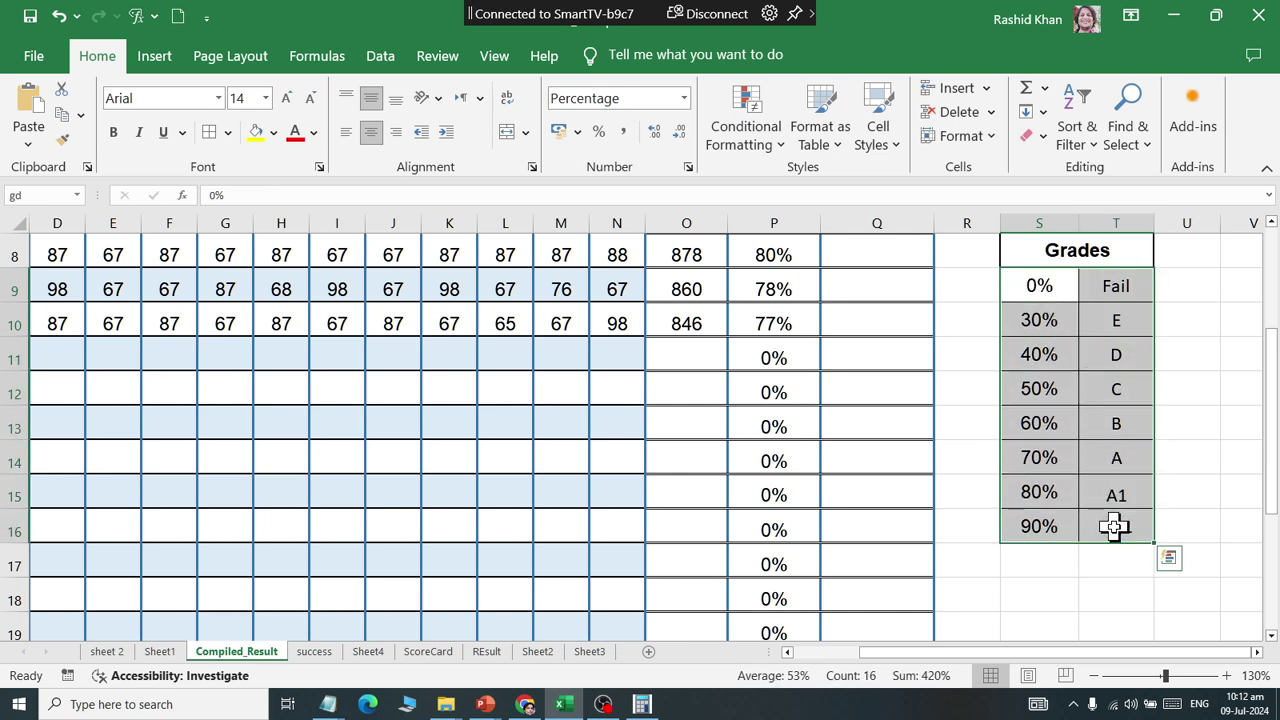
left_click(1025, 286)
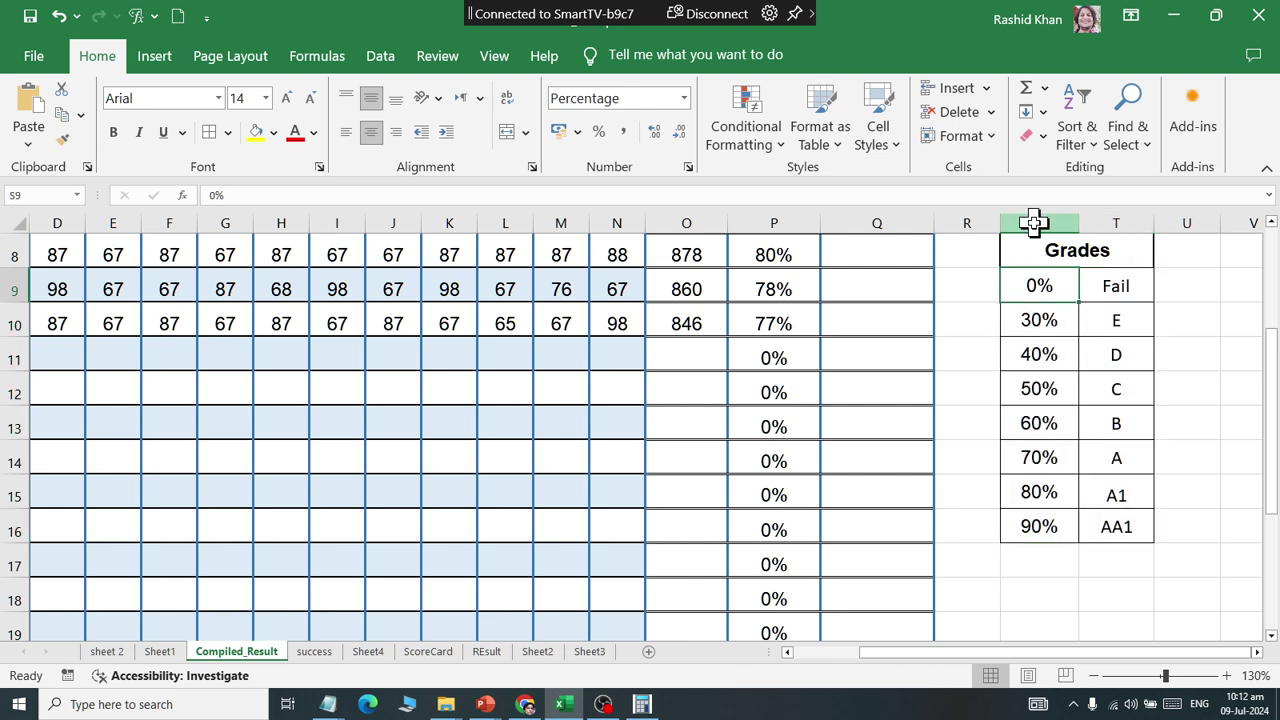
left_click(1035, 222)
left_click(1101, 222)
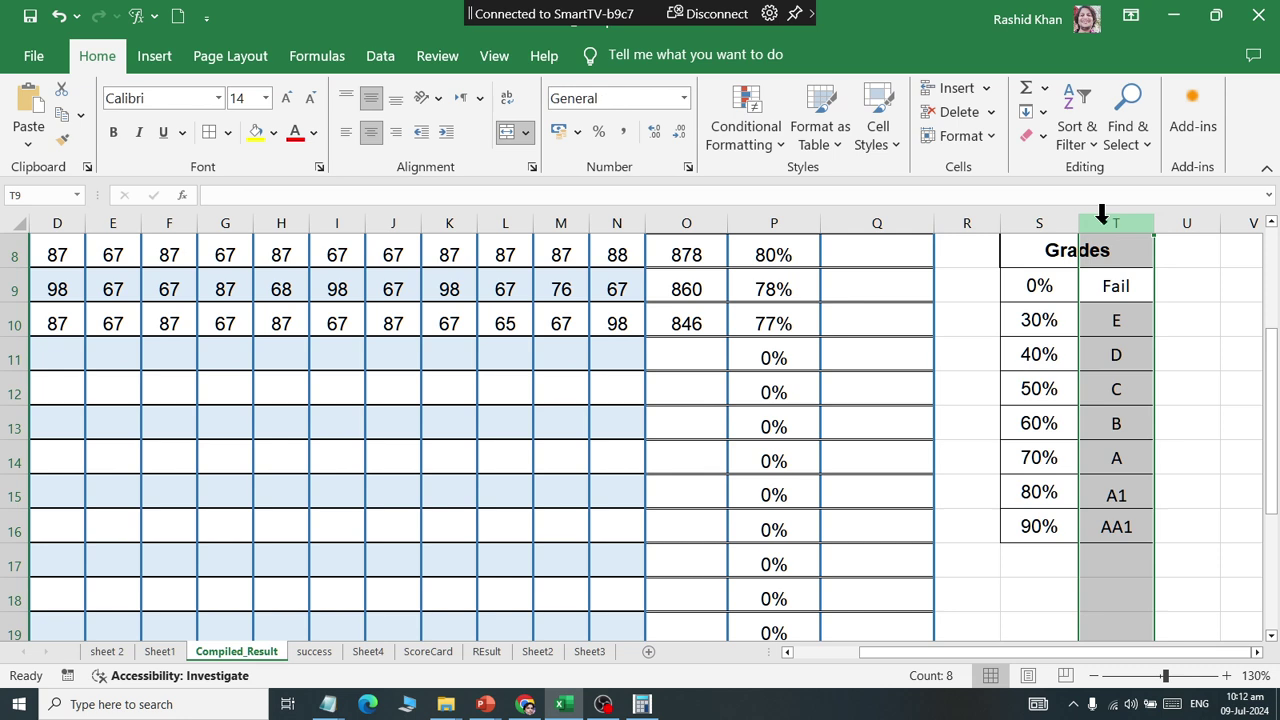
left_click(1030, 285)
left_click_drag(1055, 286, 1108, 286)
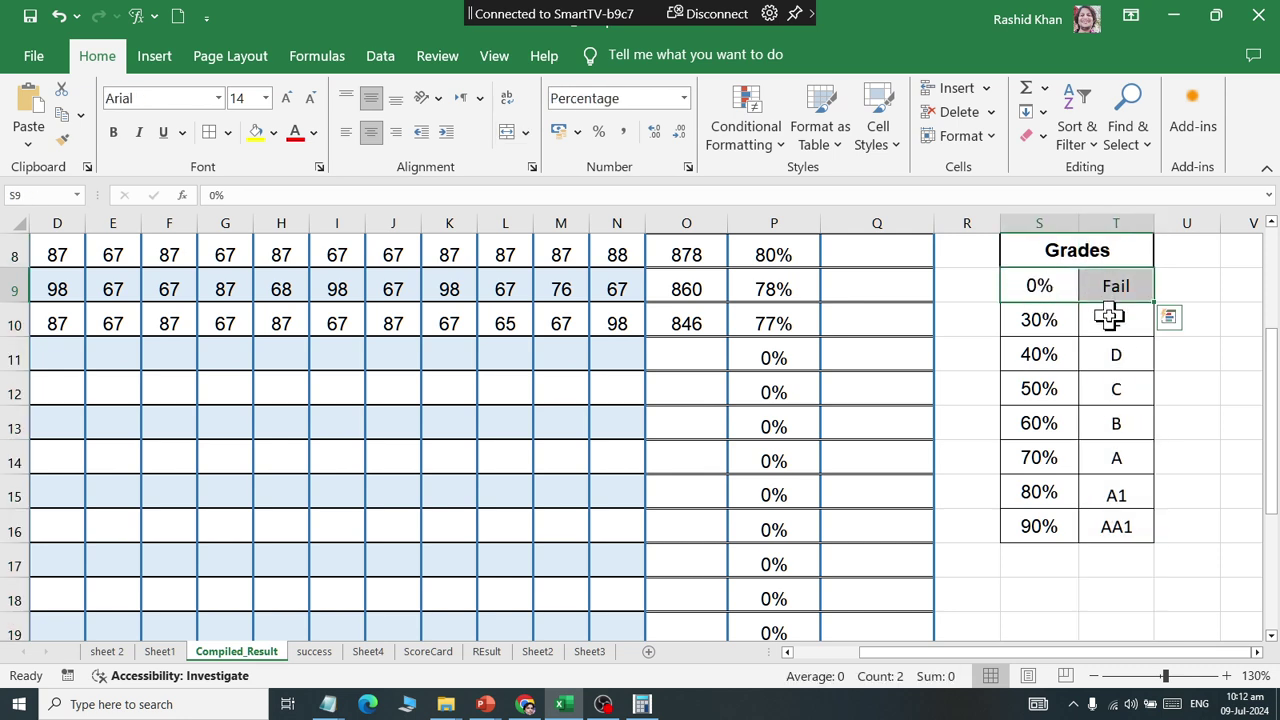
Check the grade and threshold cells, then select the full range S9:T16
left_click(1108, 316)
left_click(1114, 357)
left_click(1118, 392)
left_click(1120, 424)
left_click(1122, 460)
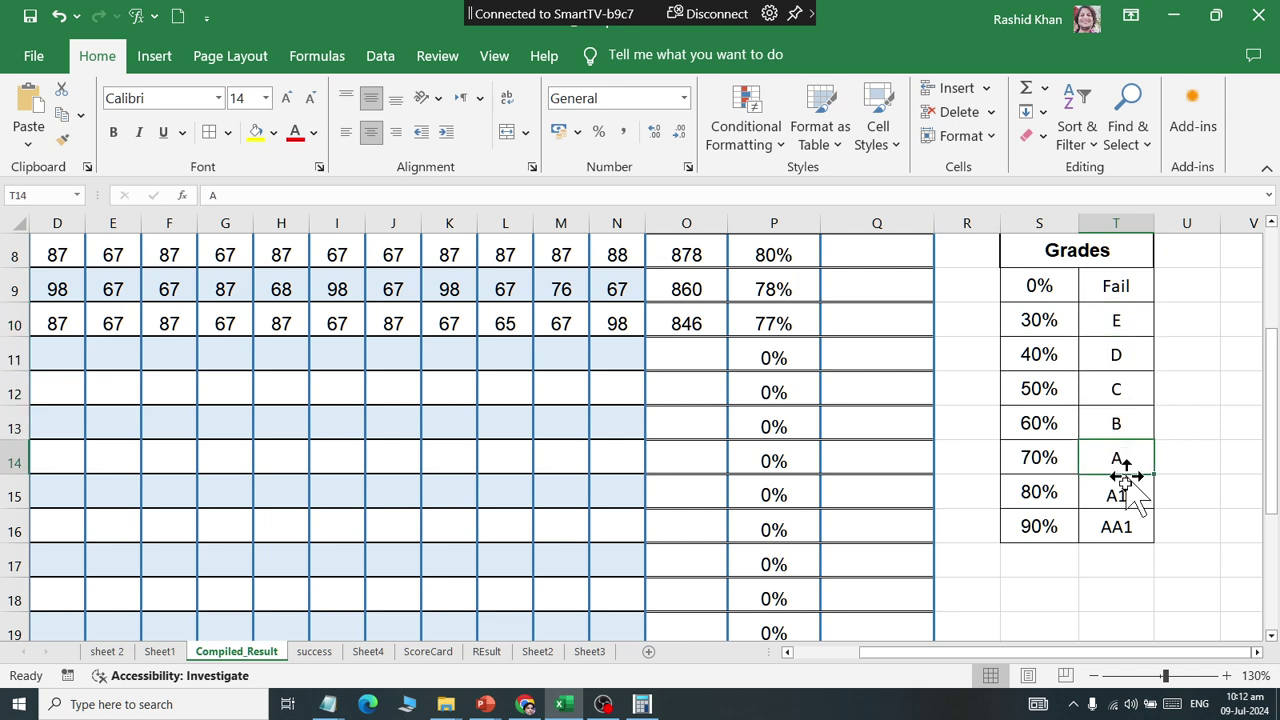
left_click(1120, 494)
left_click(1114, 530)
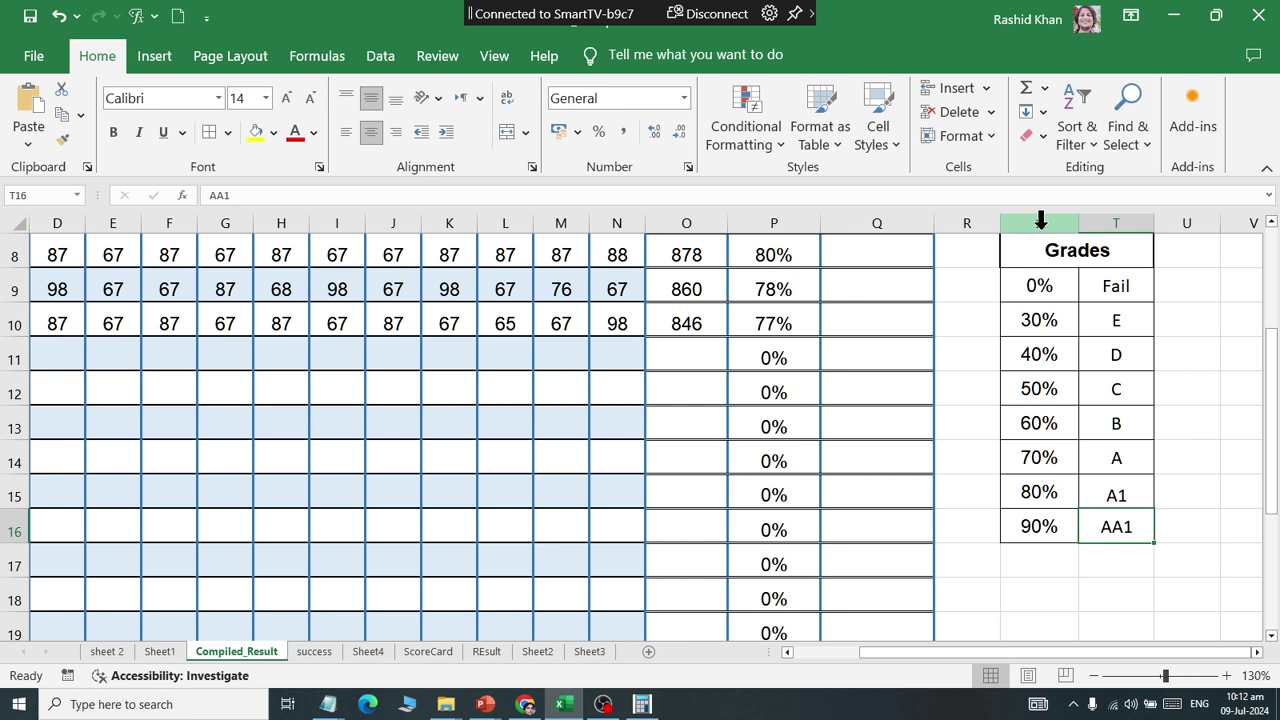
left_click(1046, 358)
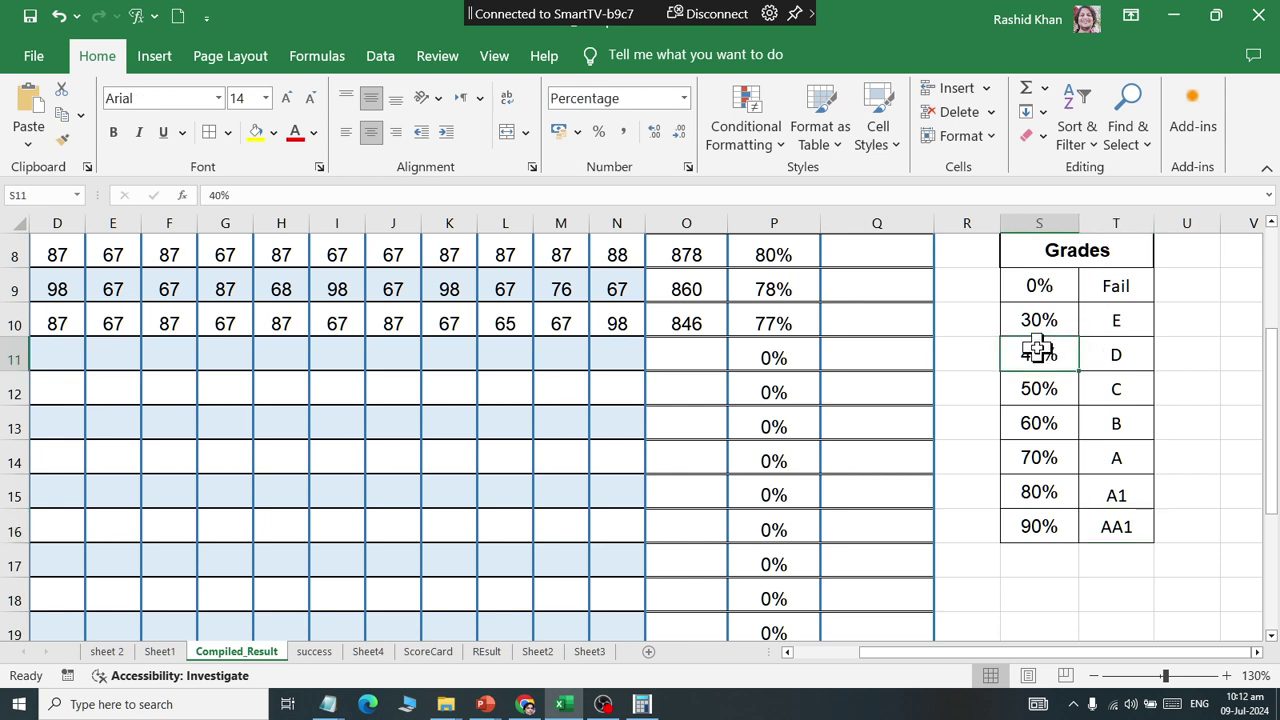
left_click(1106, 344)
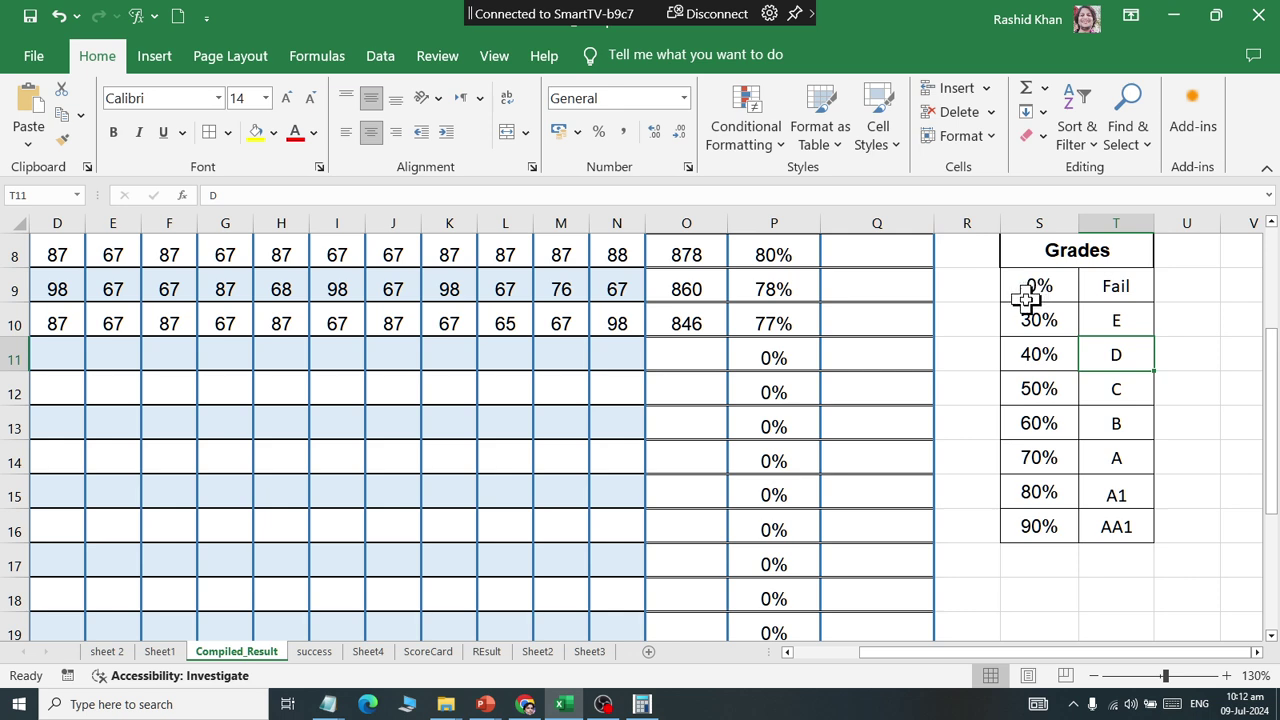
left_click_drag(1025, 298, 1103, 540)
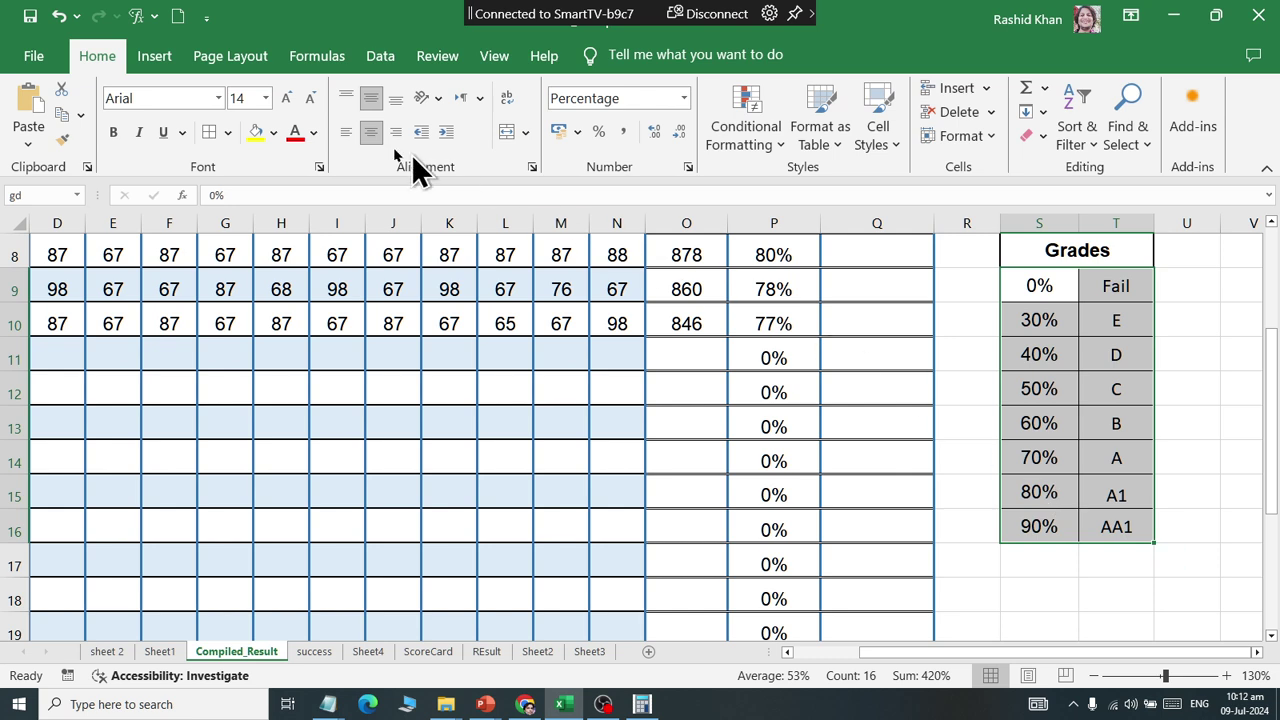
Define the name mygrade for the range $S$9:$T$16 with Define Name
left_click(317, 56)
left_click(598, 92)
type("mygrade")
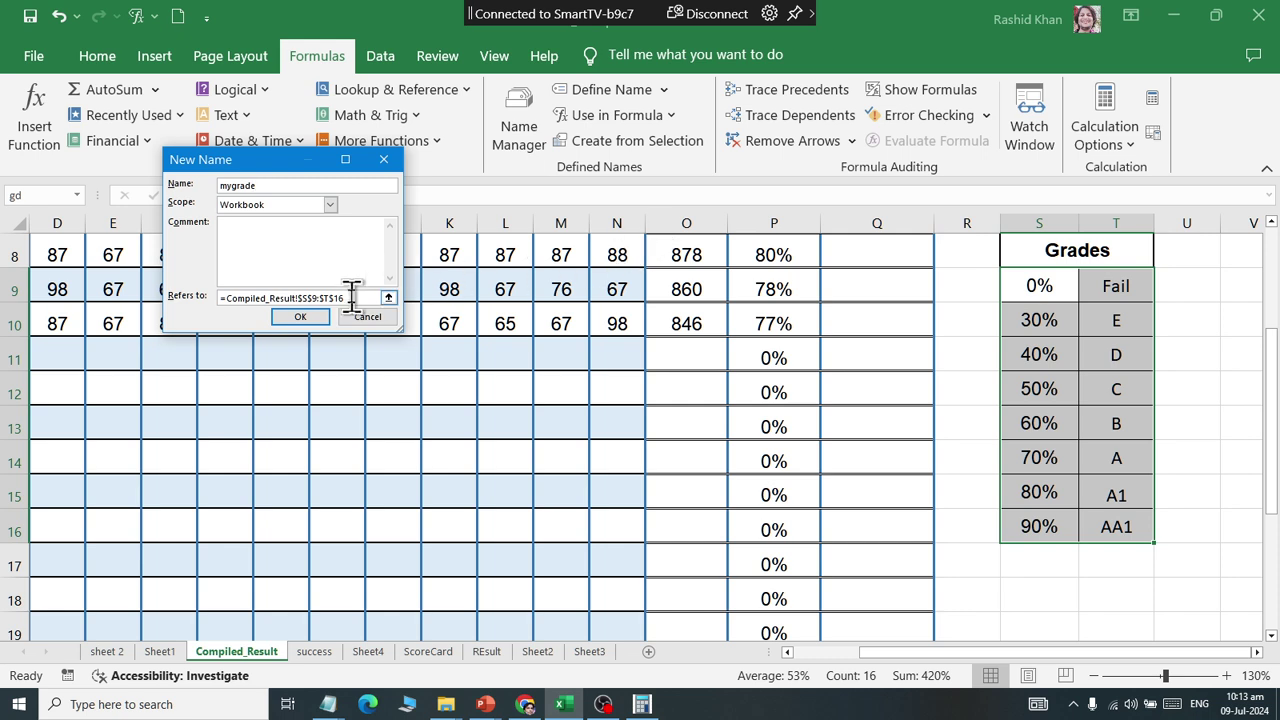
left_click(300, 316)
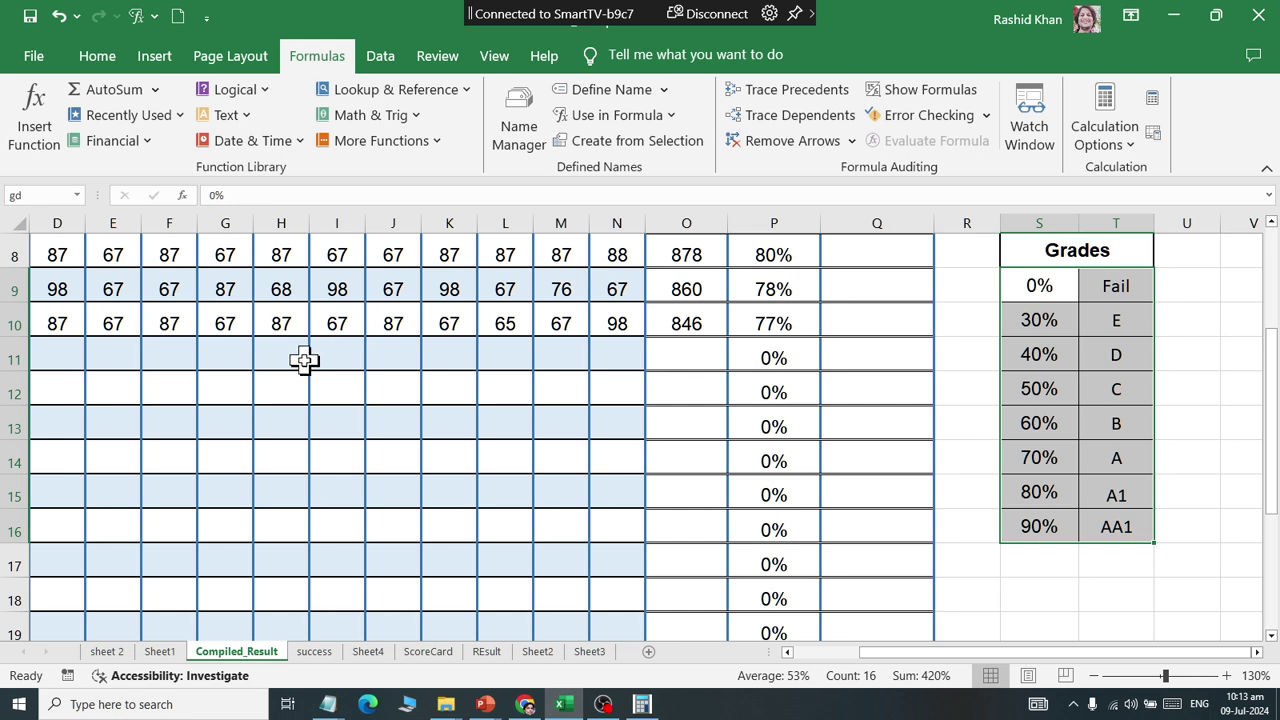
left_click(304, 360)
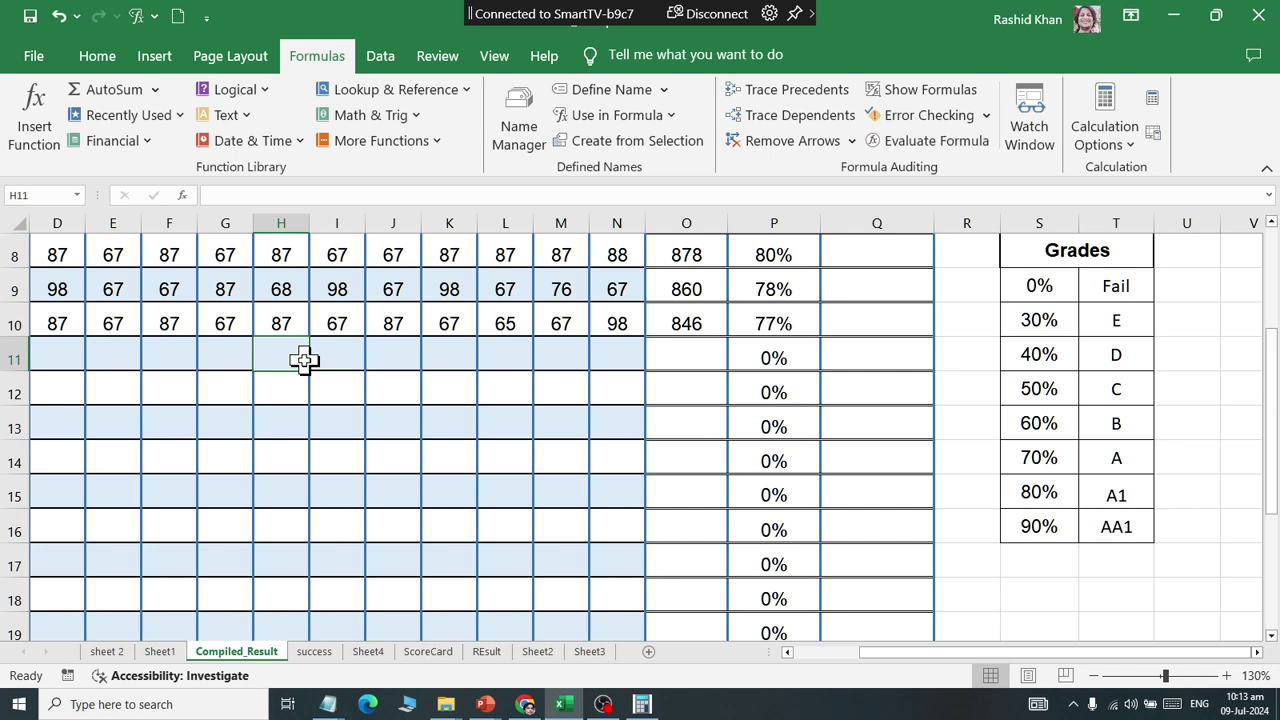
left_click(78, 196)
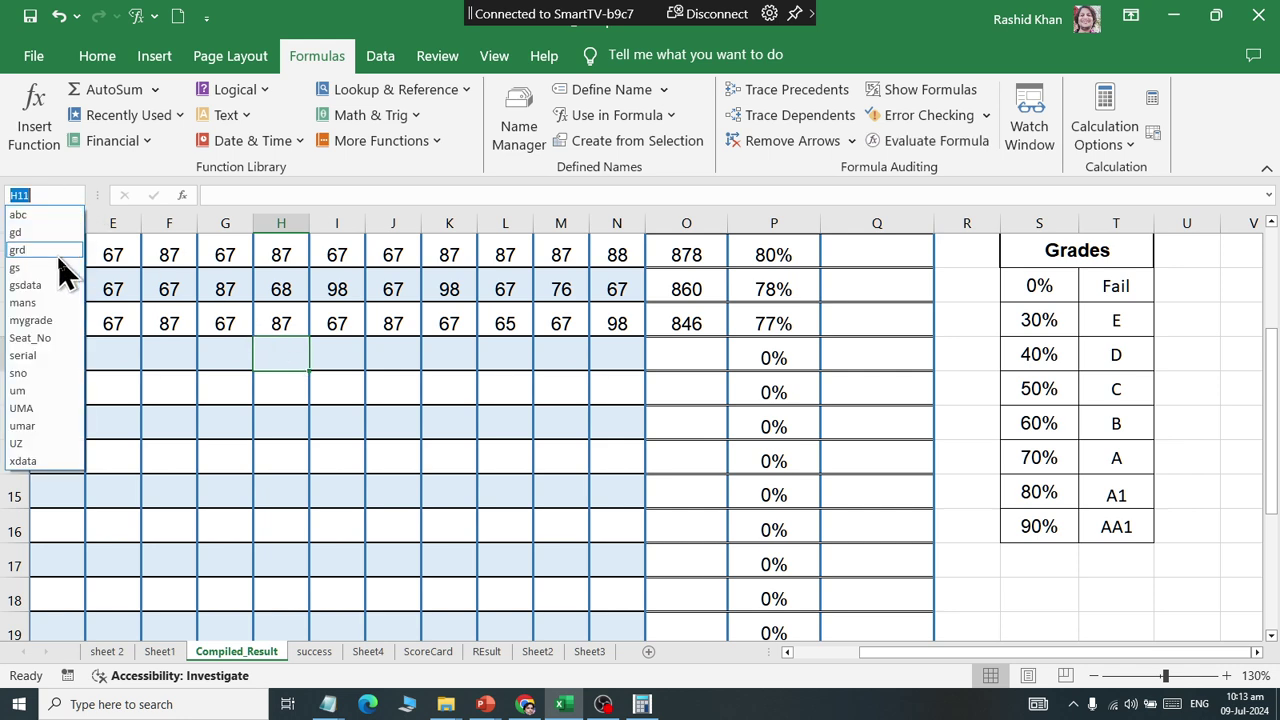
left_click(51, 320)
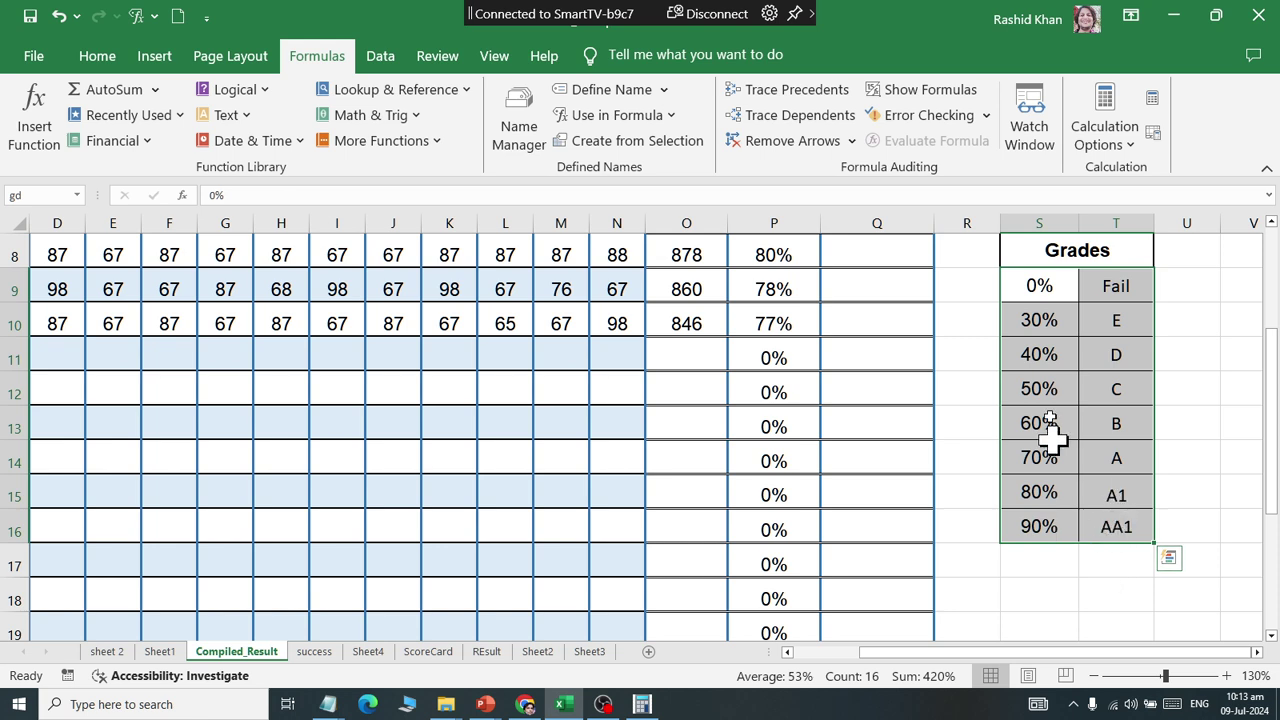
left_click(988, 590)
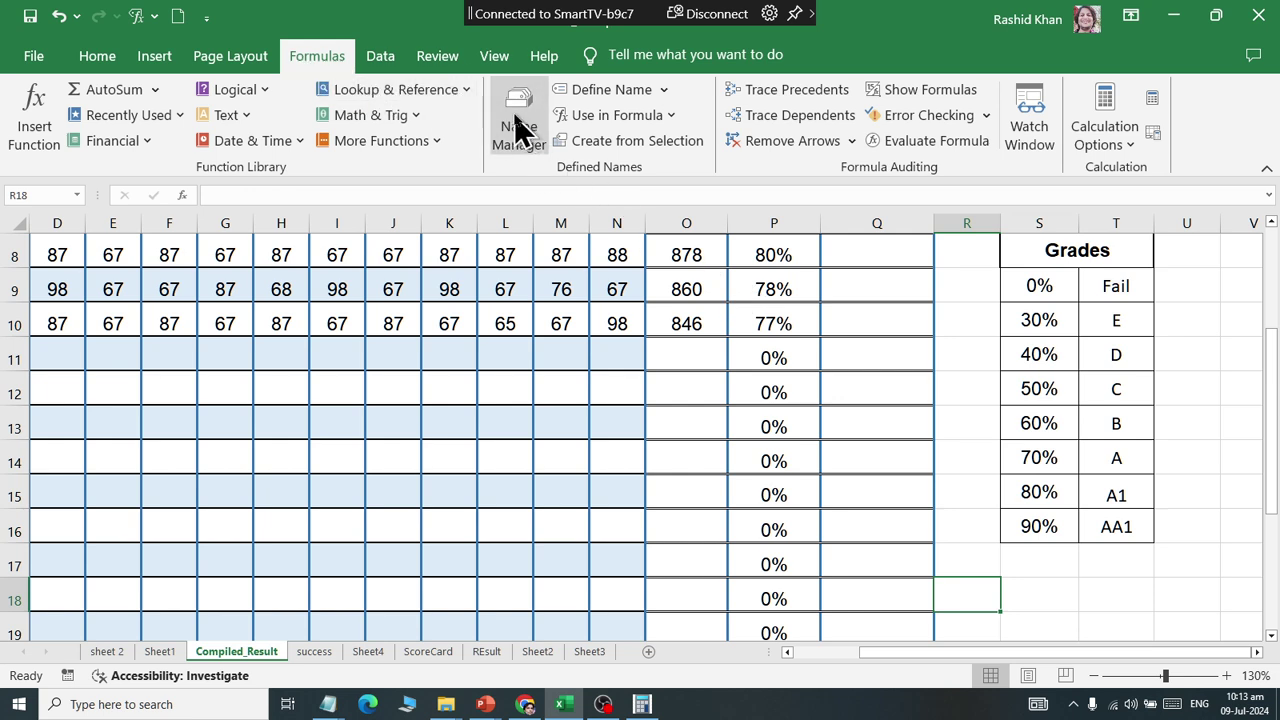
Delete the mygrade name in Name Manager and return to the marksheet
left_click(516, 120)
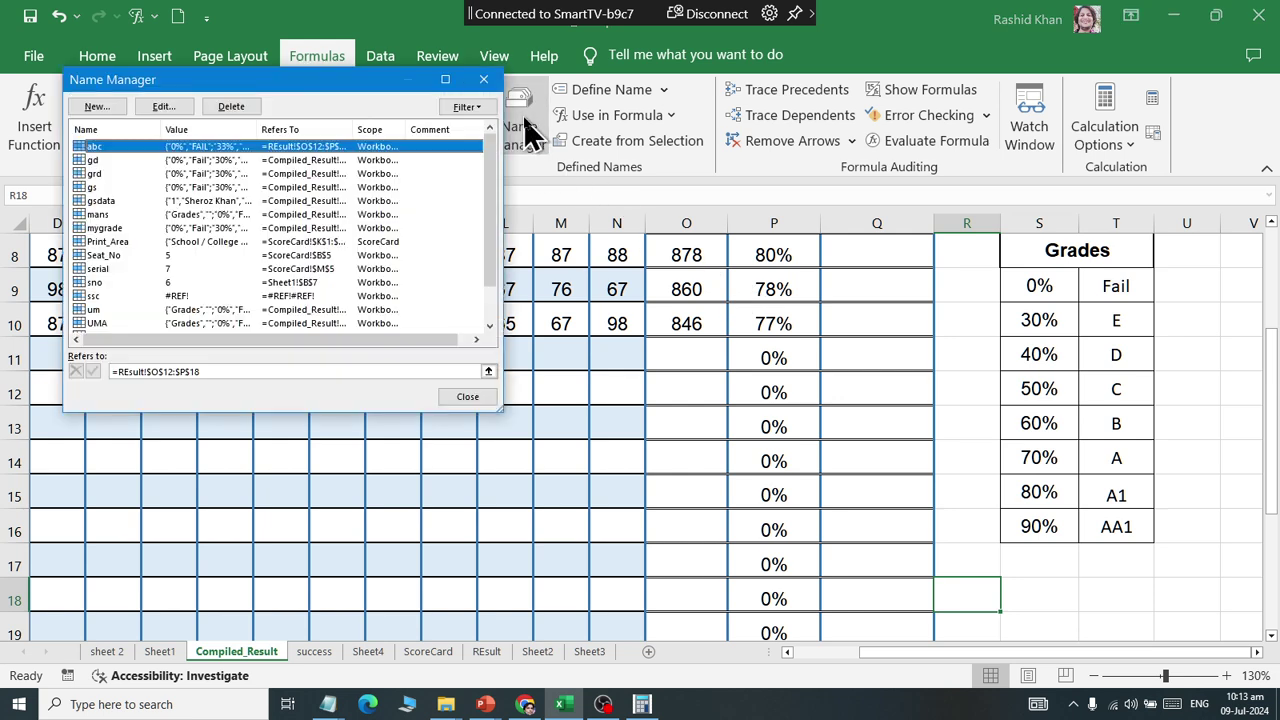
left_click(118, 229)
left_click(228, 106)
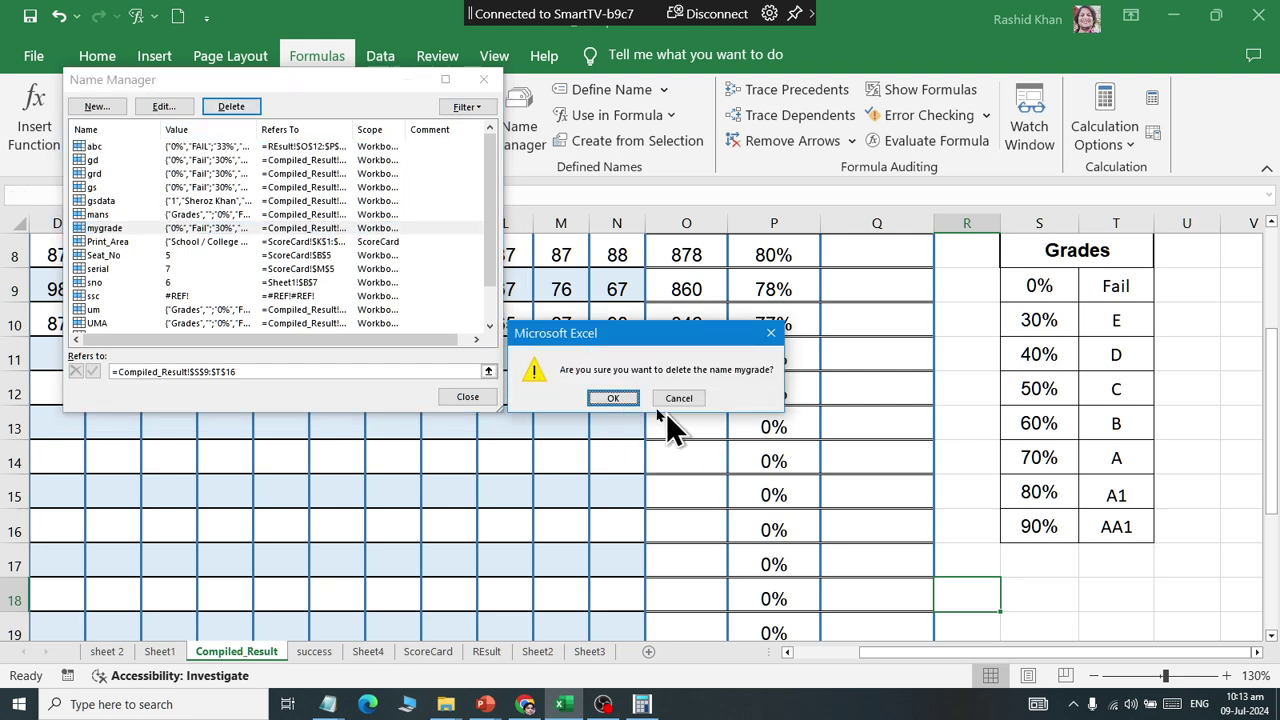
left_click(618, 398)
left_click(467, 397)
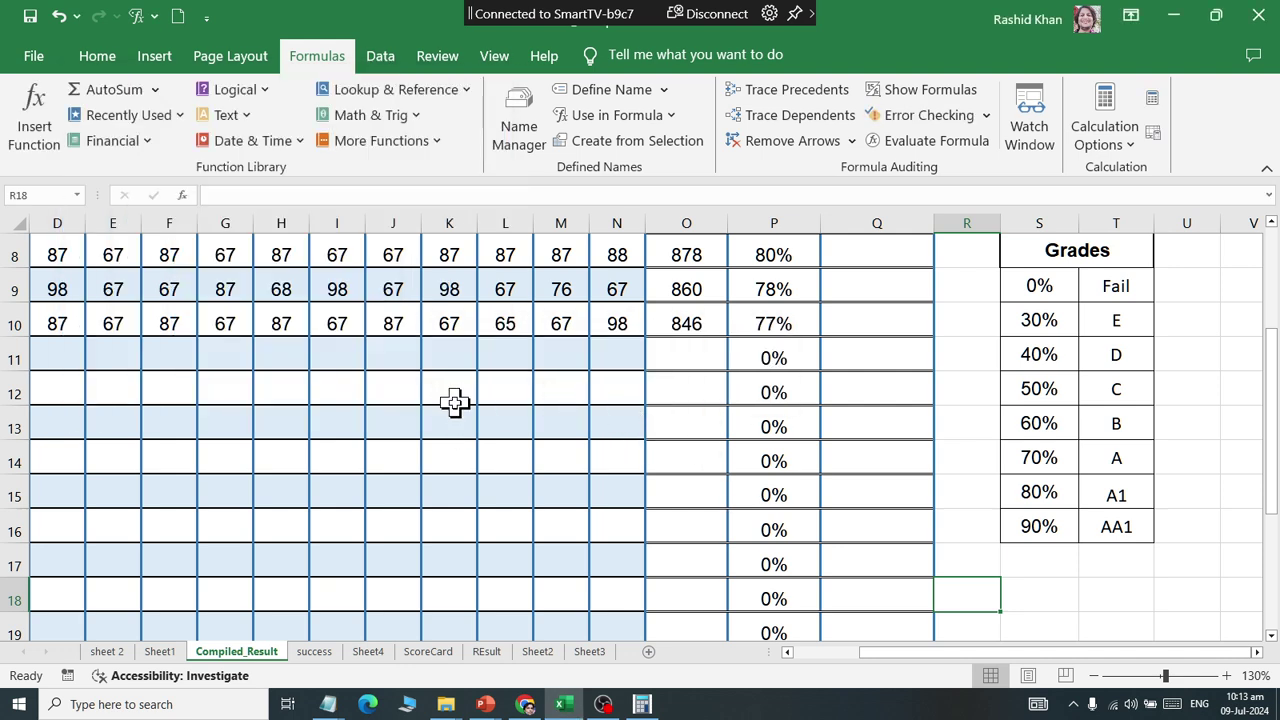
left_click(451, 400)
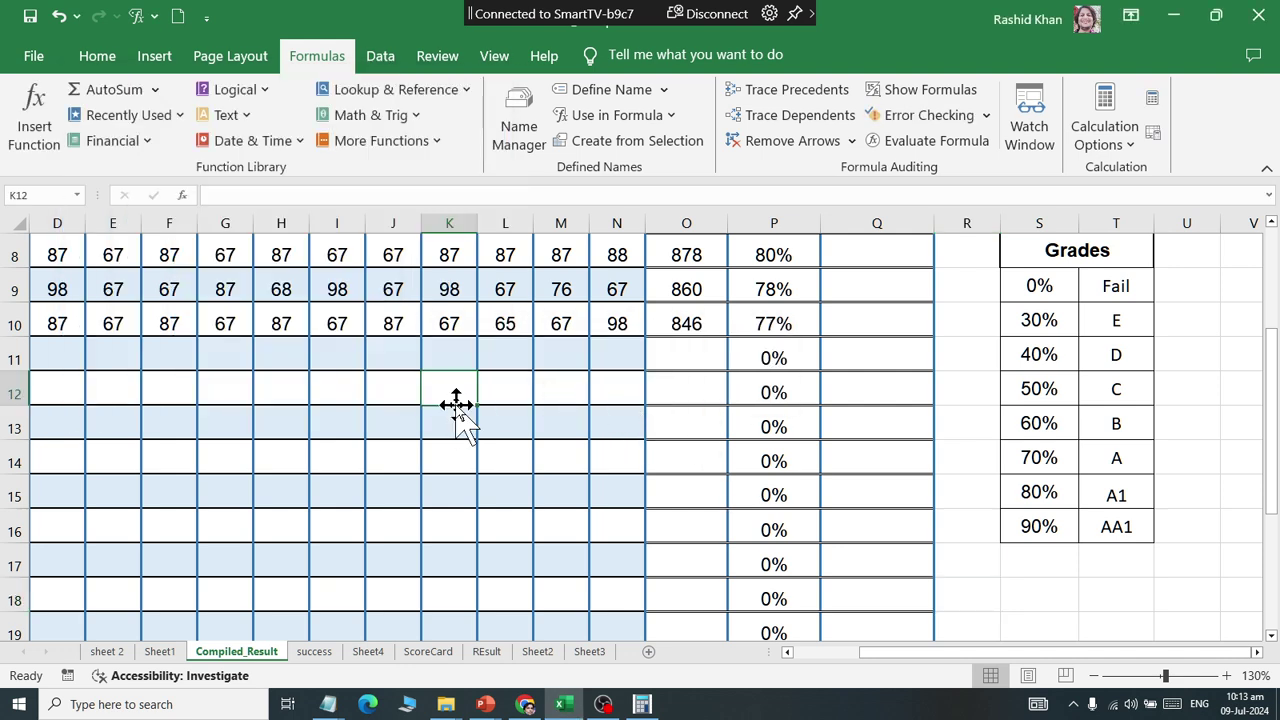
Select the grade table S9:T16 and start defining a new workbook-wide name for it
left_click(76, 195)
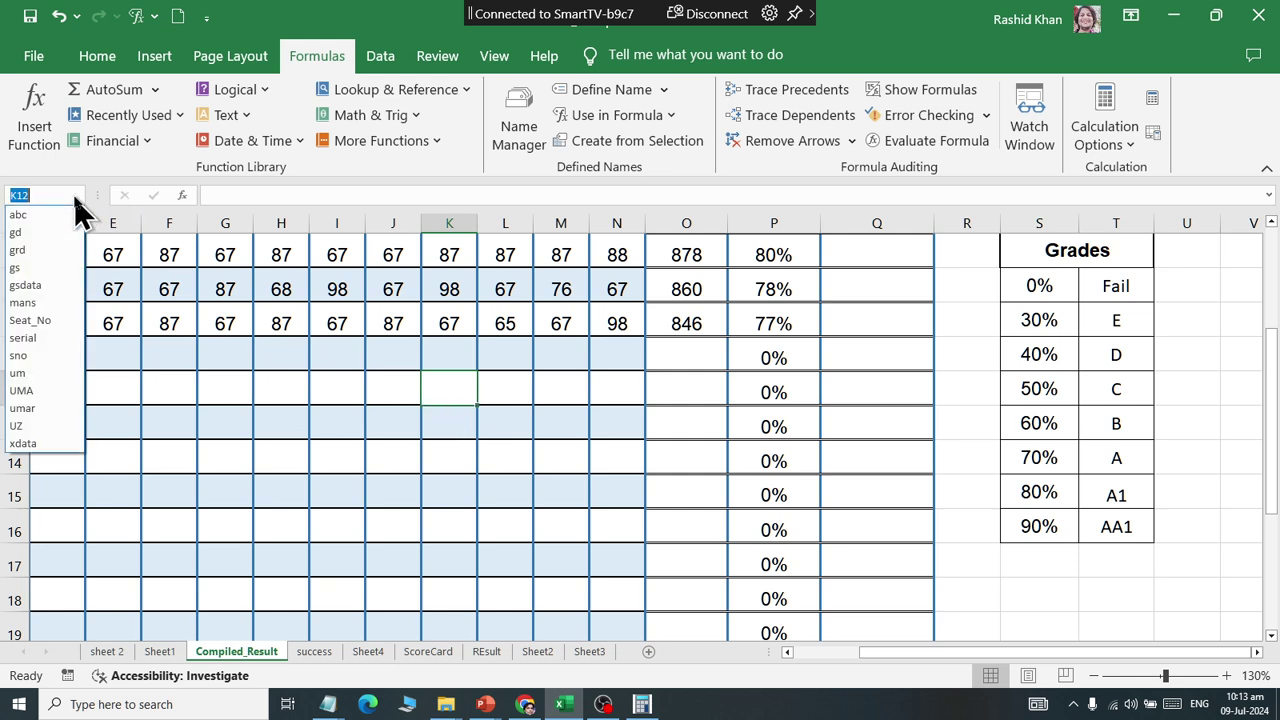
left_click(271, 434)
left_click_drag(1045, 289, 1110, 527)
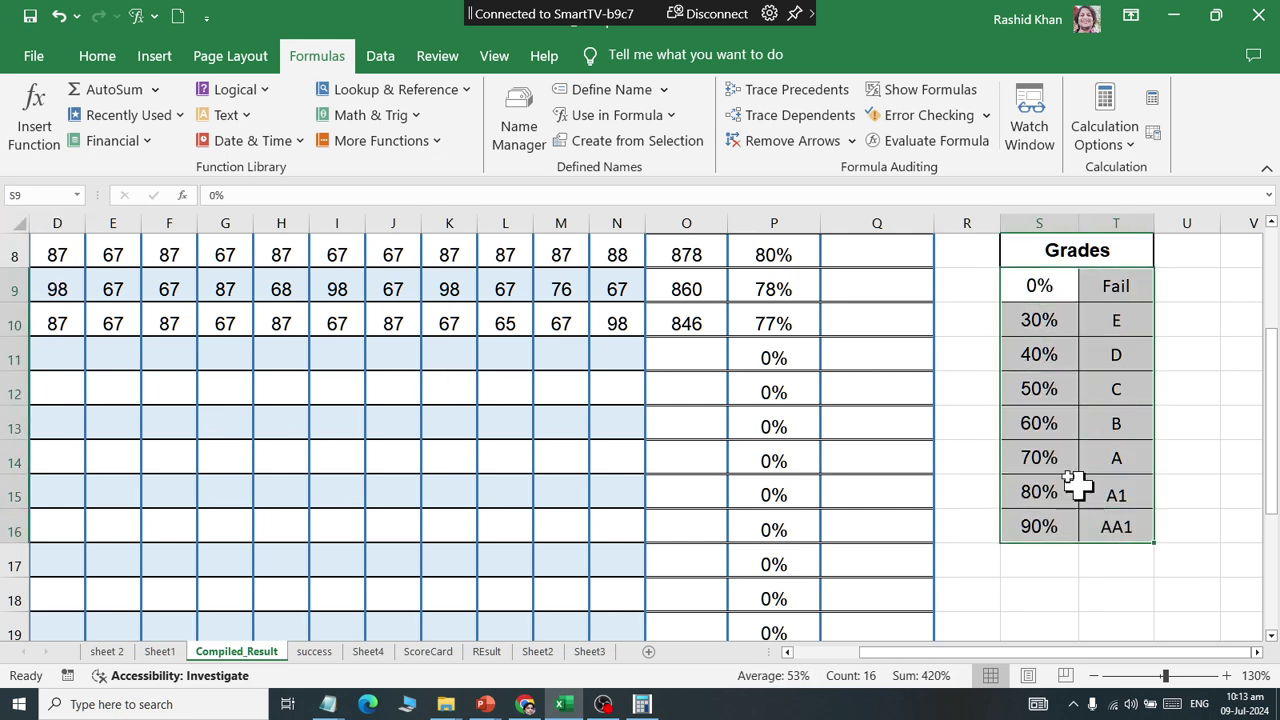
left_click(598, 91)
type("mygrades")
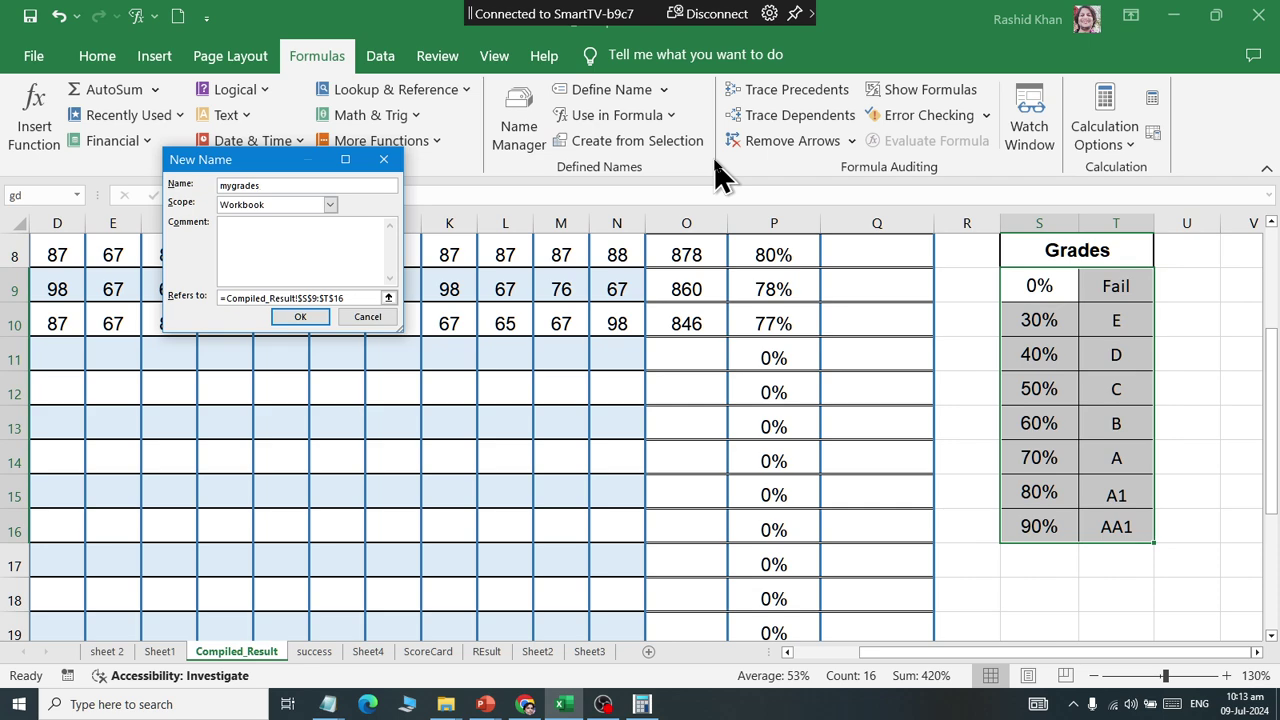
key("Return")
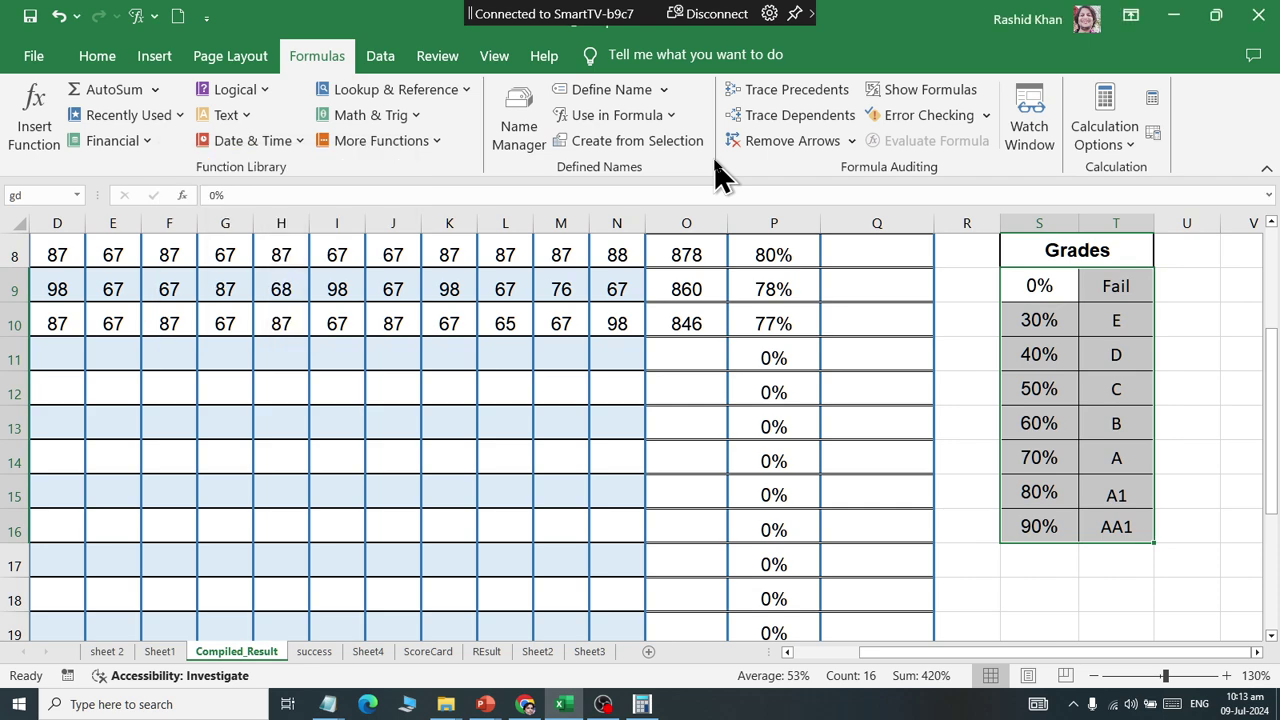
scroll(812, 430, "up", 2)
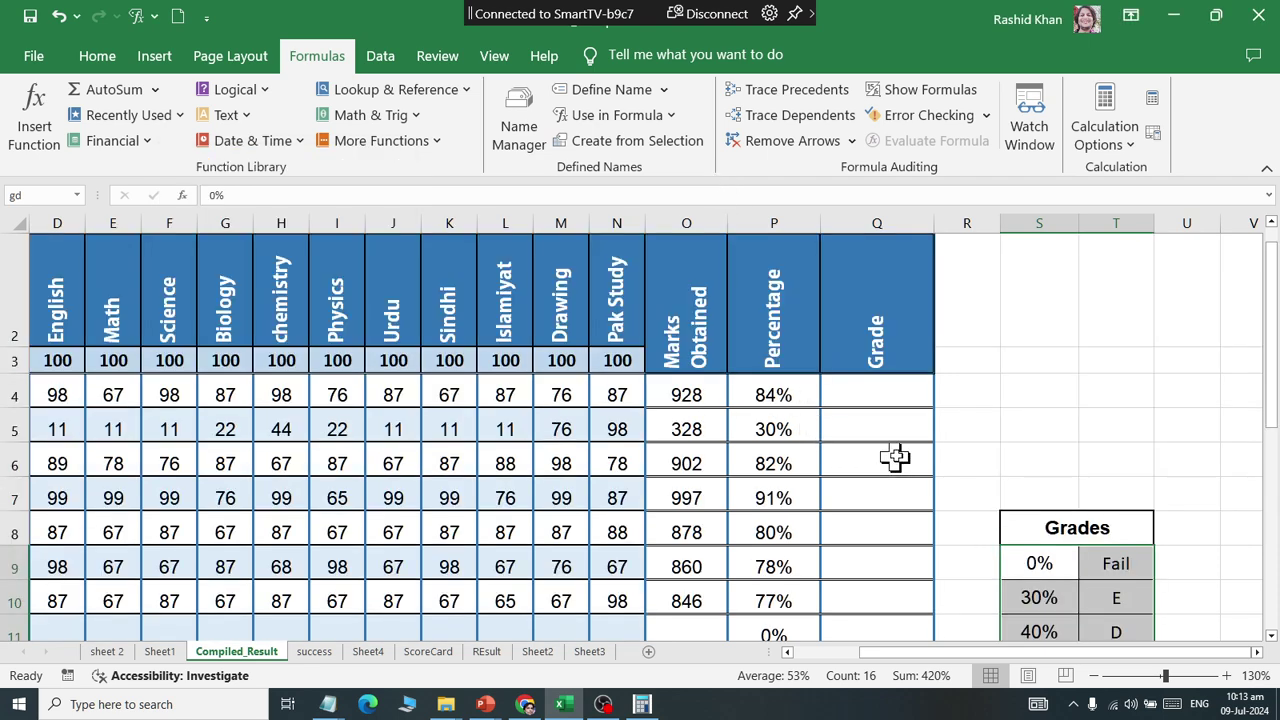
scroll(905, 447, "down", 1)
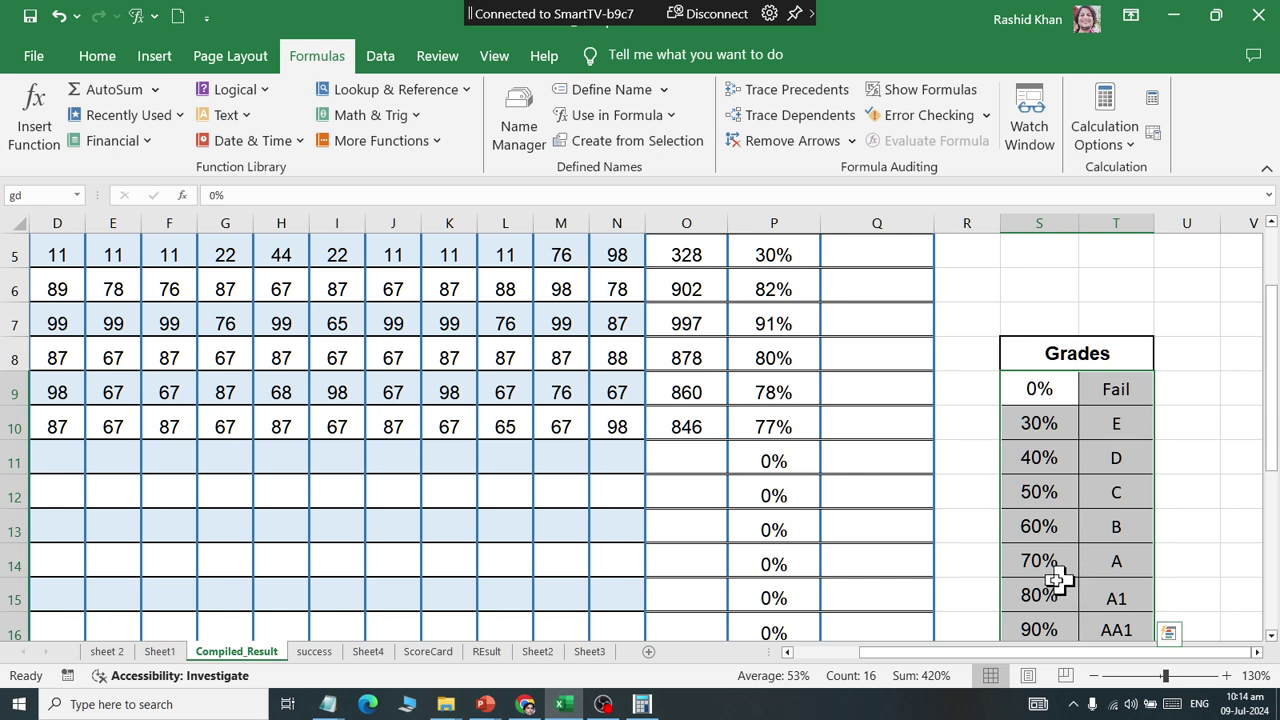
scroll(828, 391, "up", 1)
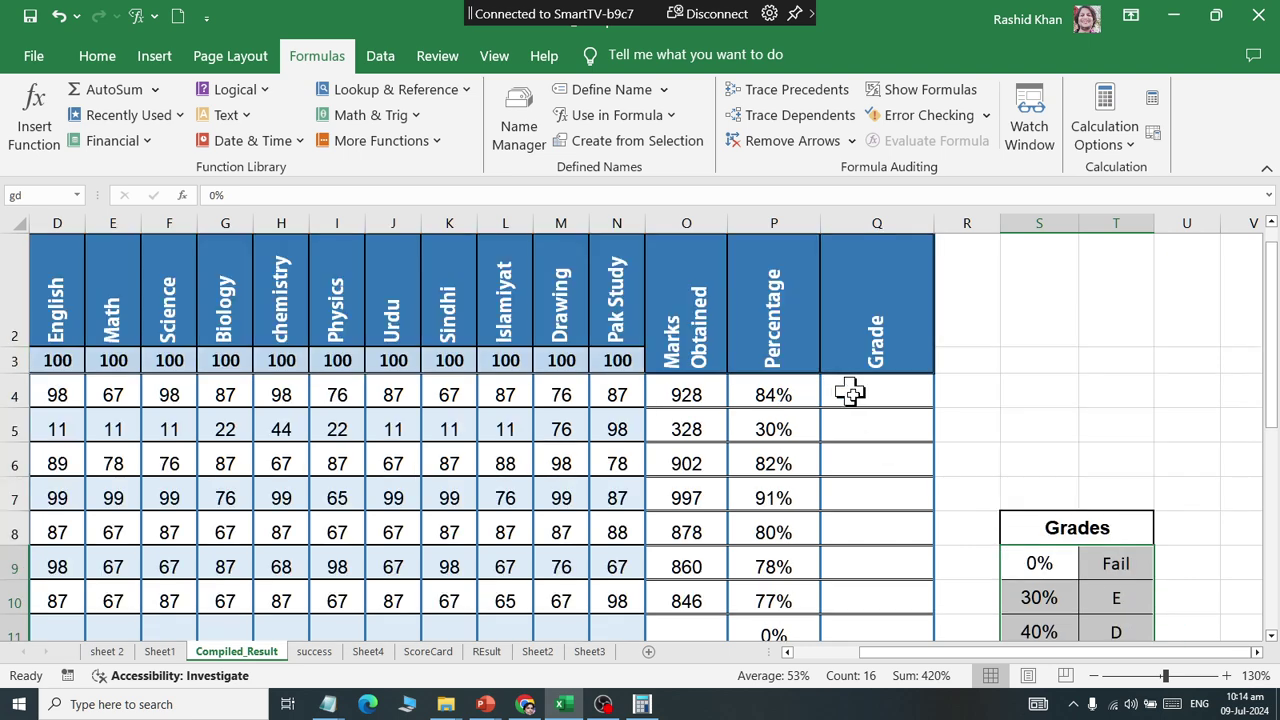
left_click(850, 393)
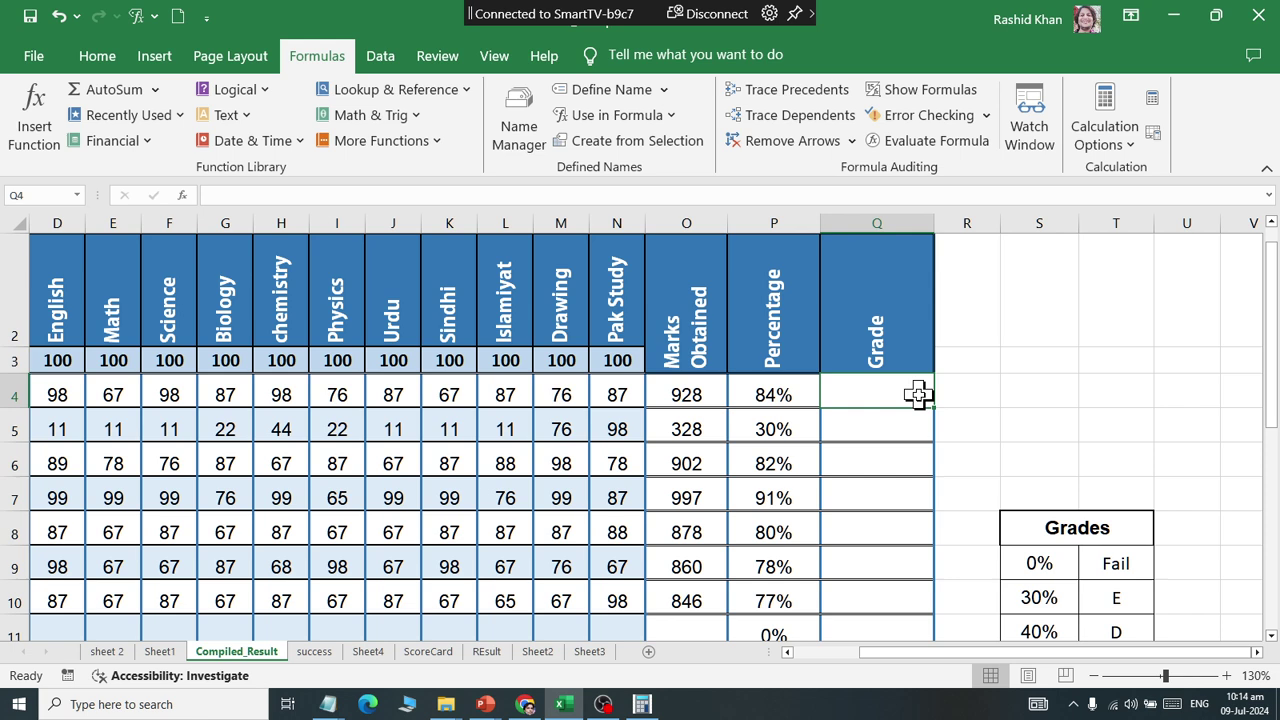
Insert VLOOKUP from the Lookup & Reference functions into cell Q4
left_click(415, 89)
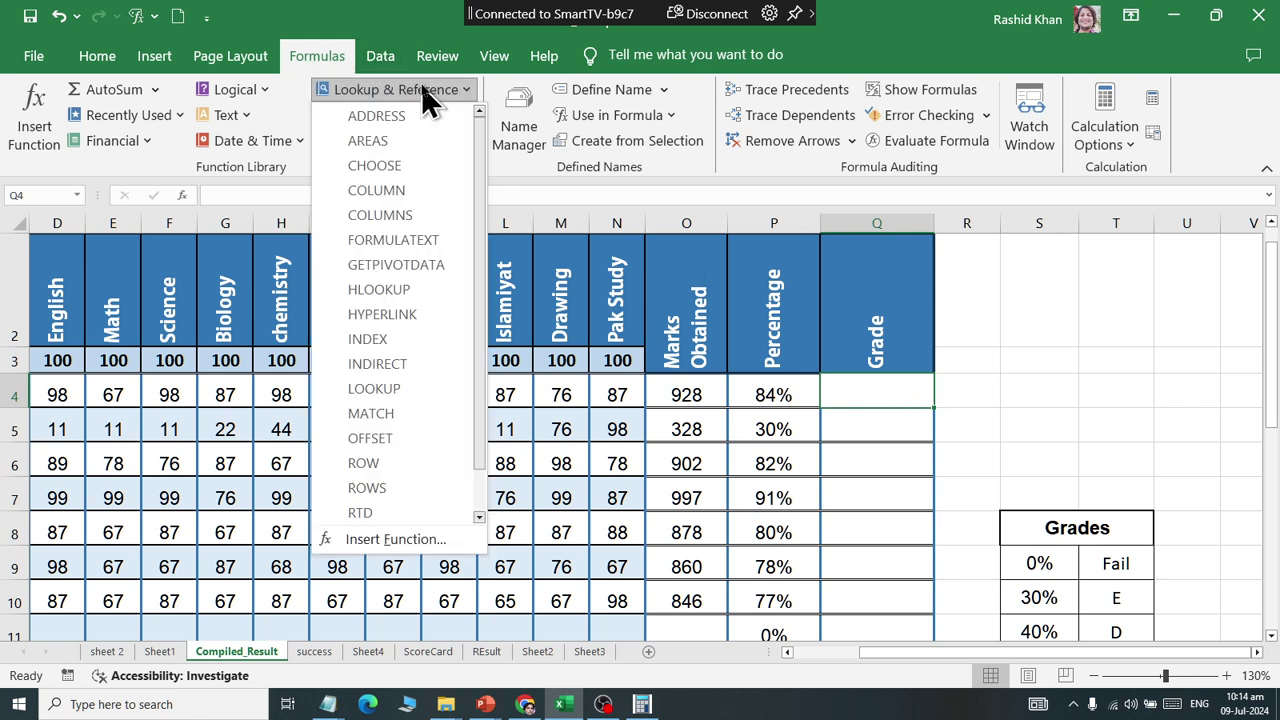
scroll(428, 386, "down", 2)
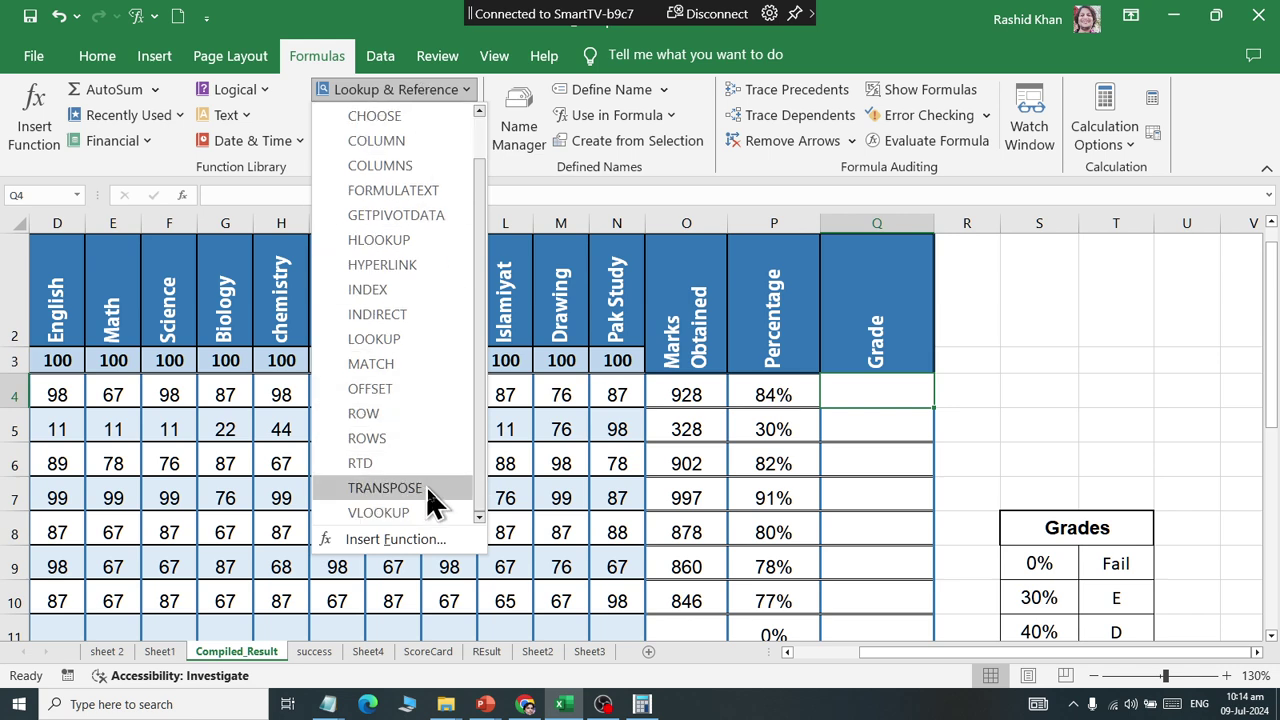
mouse_move(378, 512)
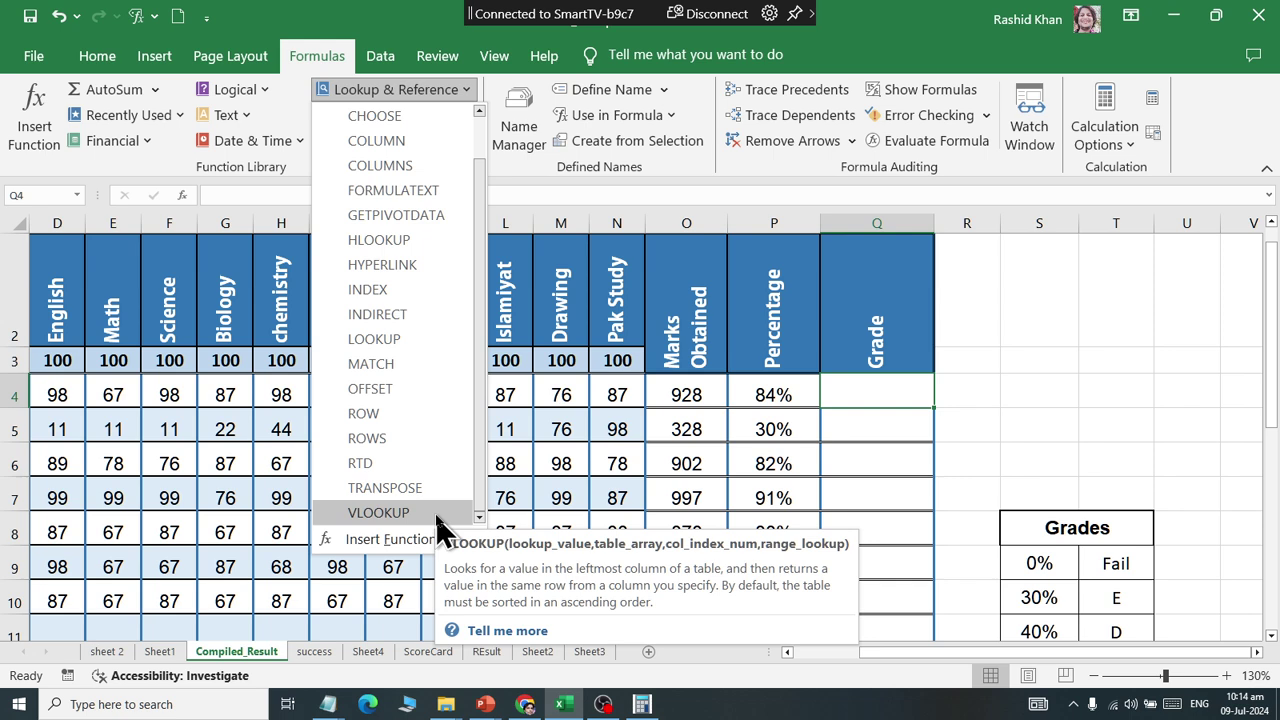
left_click(437, 517)
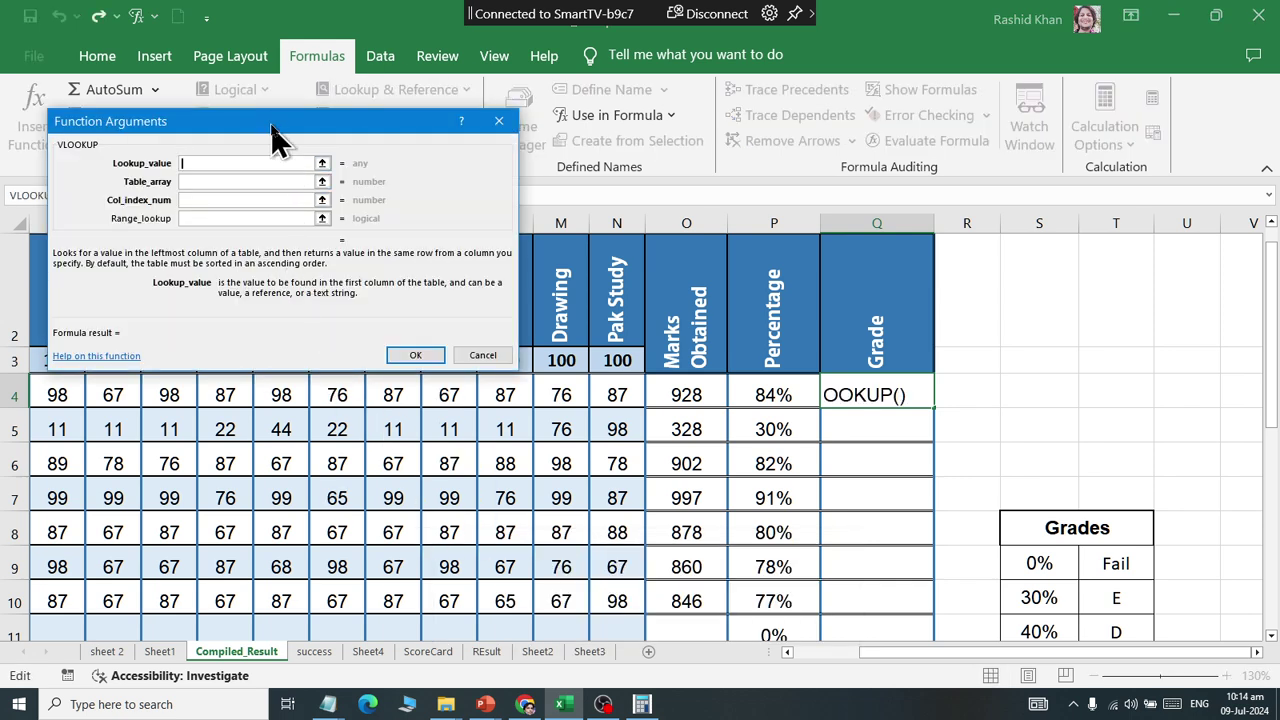
Set P4 as the VLOOKUP's lookup value
left_click_drag(272, 128, 679, 23)
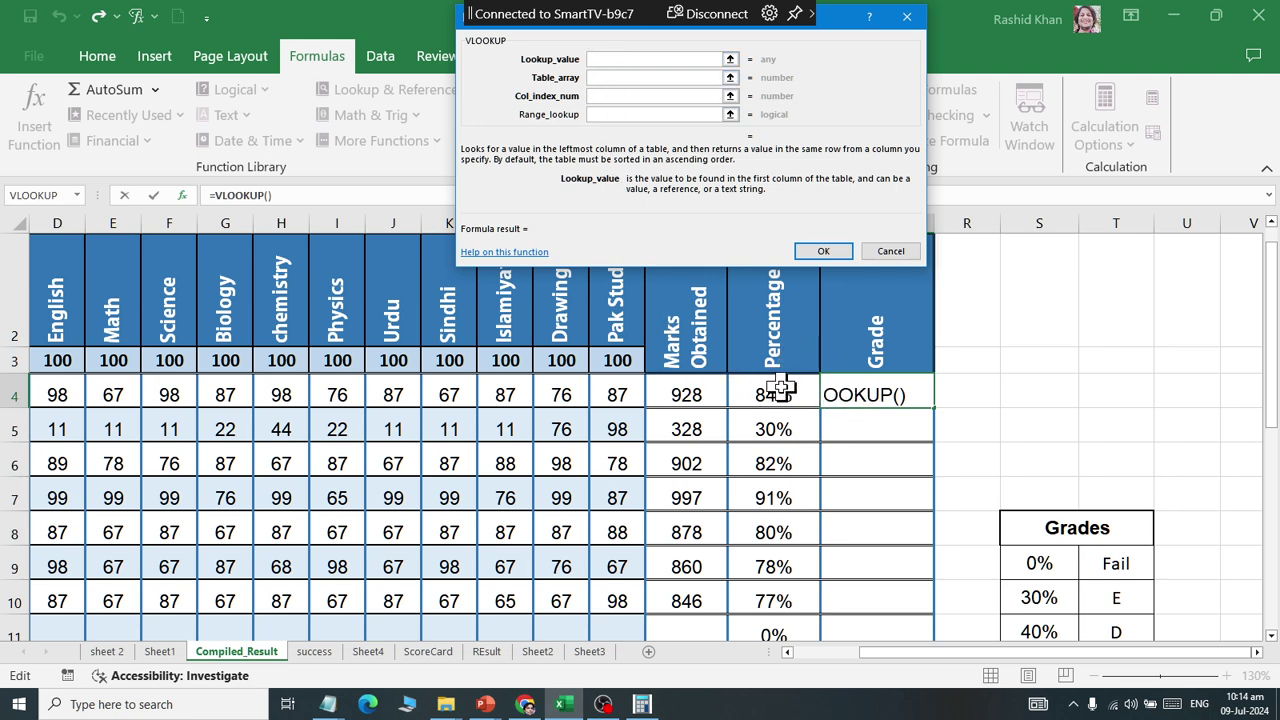
left_click(781, 389)
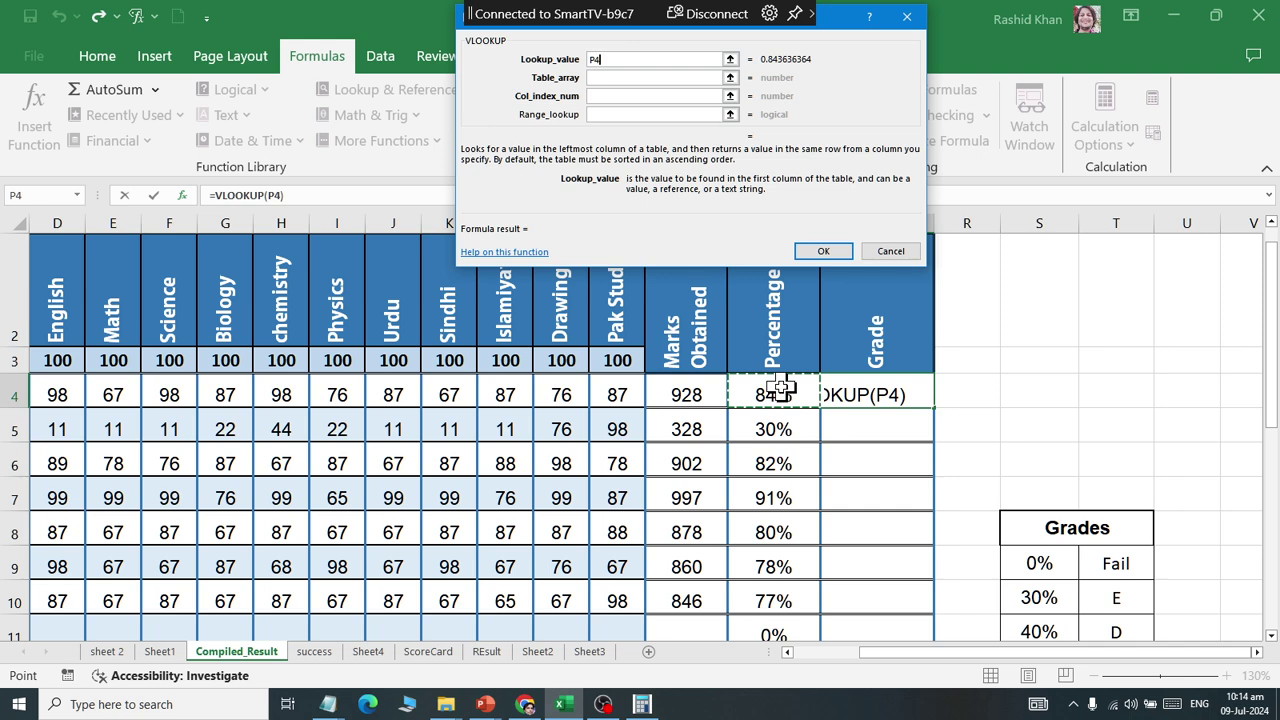
left_click(630, 59)
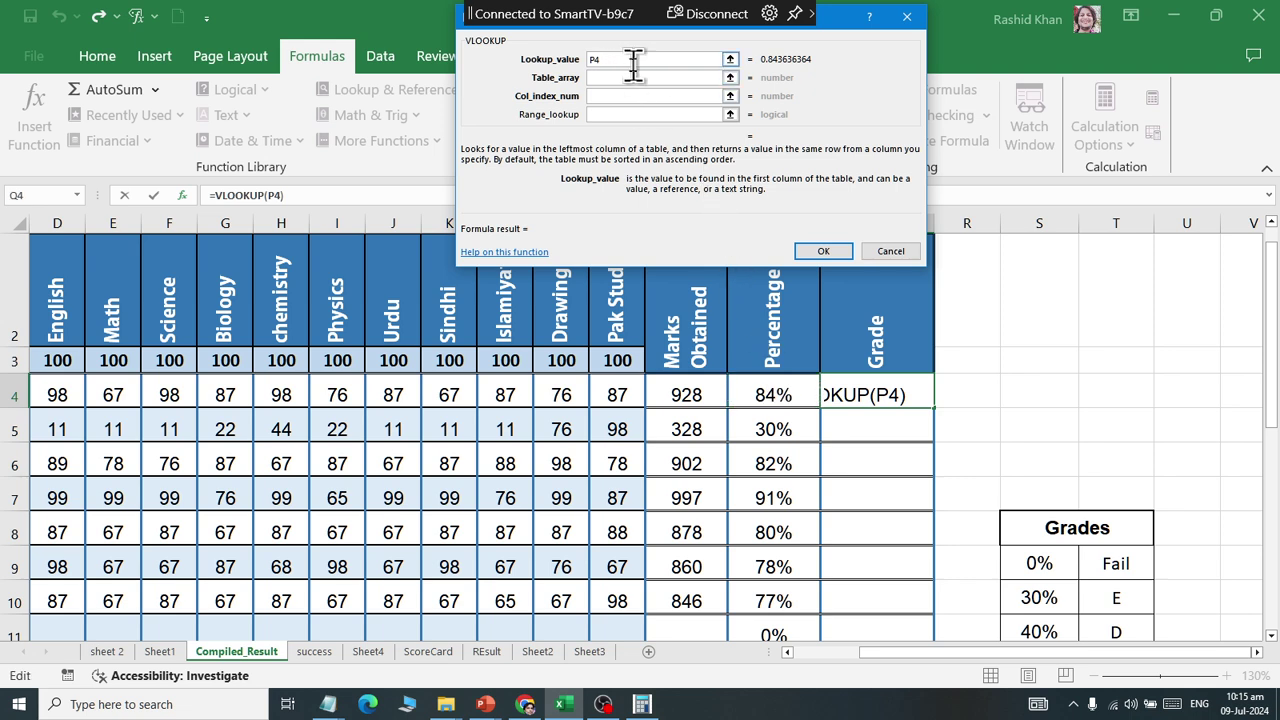
left_click(637, 77)
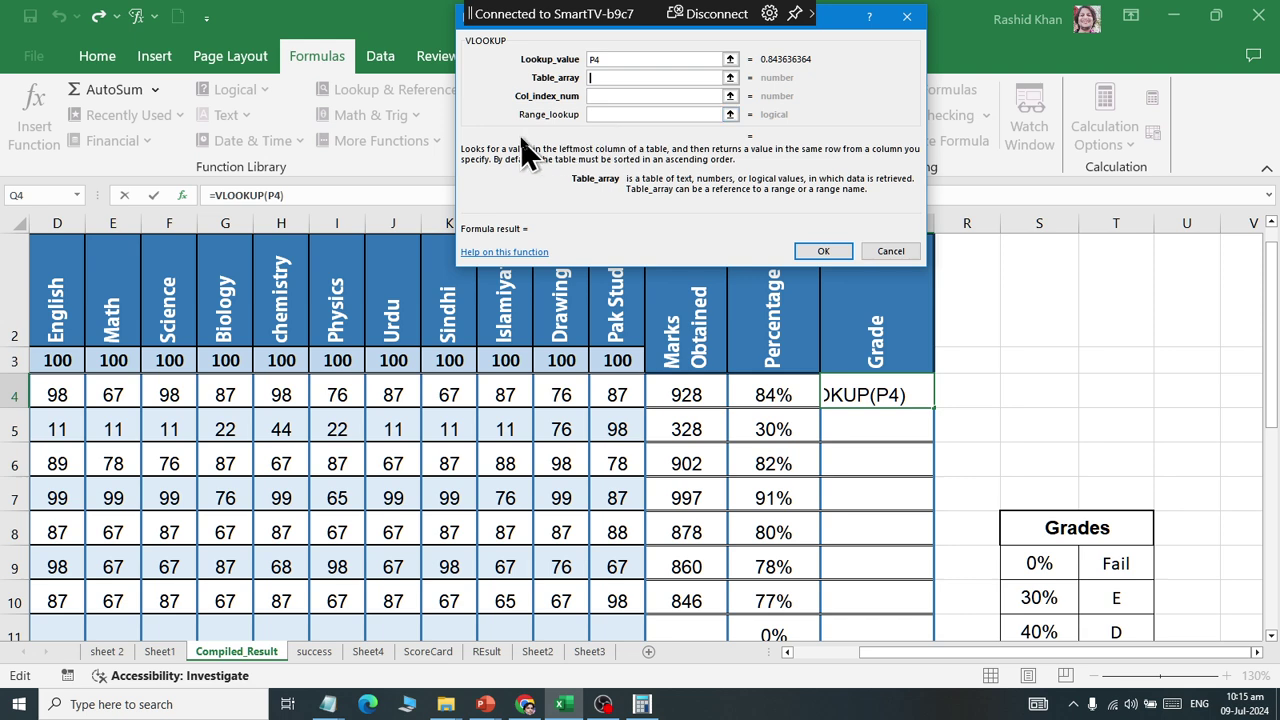
Set the VLOOKUP's Table_array to the named range mygrades via Use in Formula
mouse_move(828, 20)
left_mouse_down()
mouse_move(780, 137)
mouse_move(707, 244)
left_mouse_up()
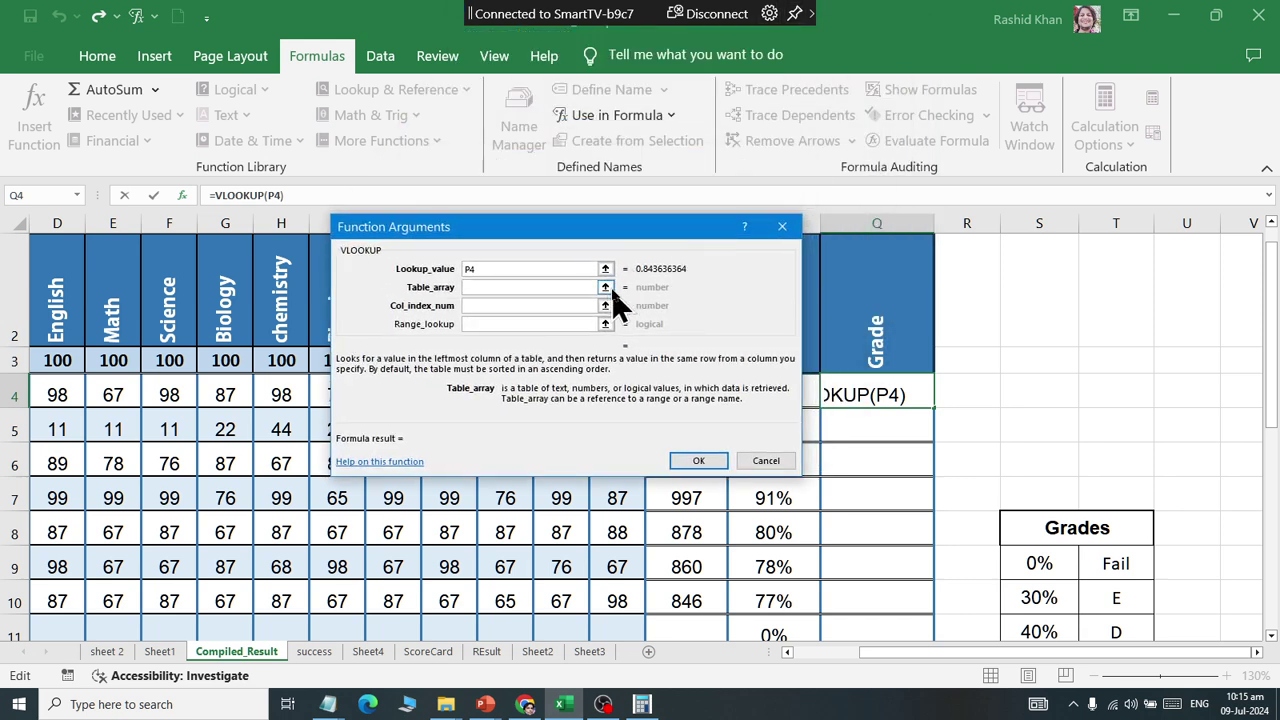
type("mygrad")
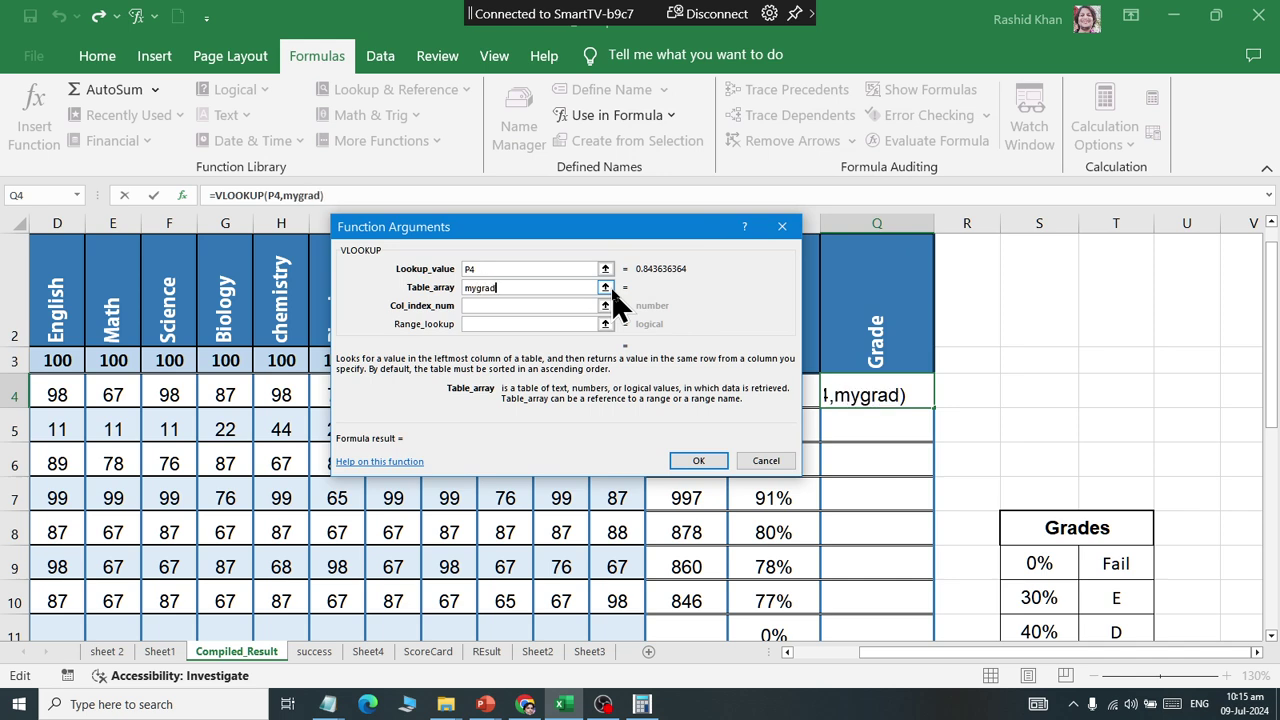
type("es")
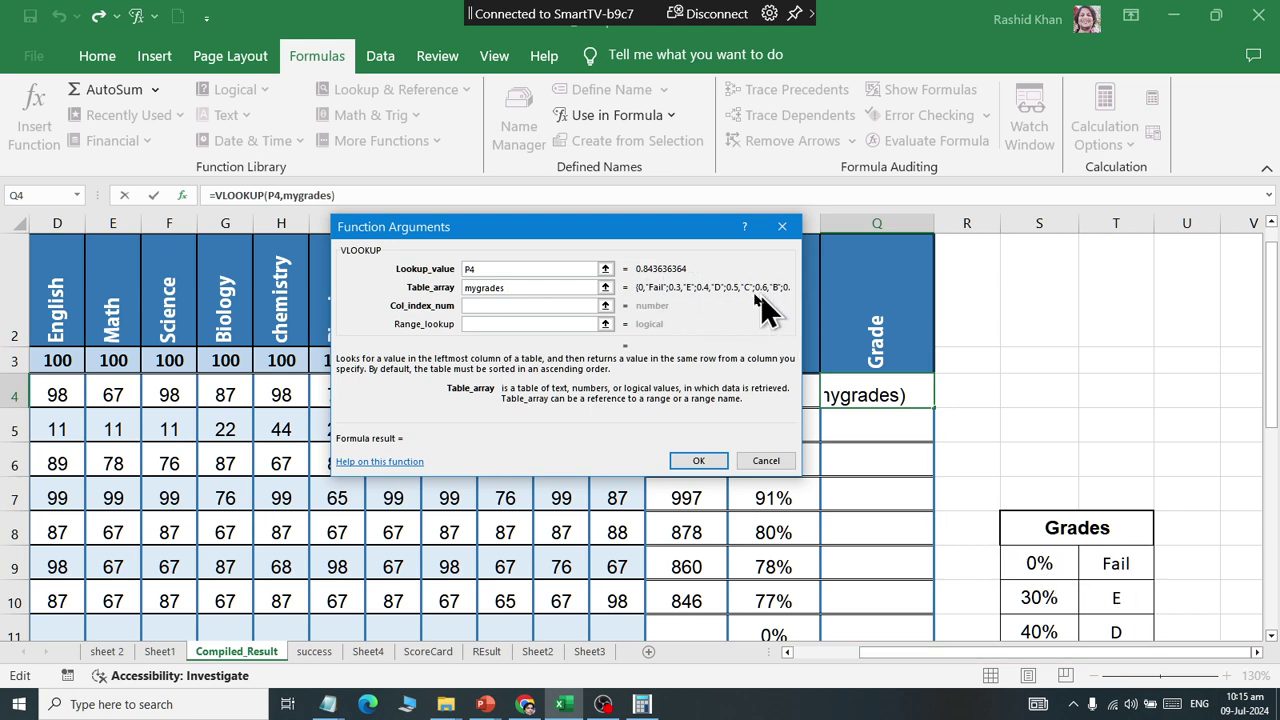
double_click(473, 287)
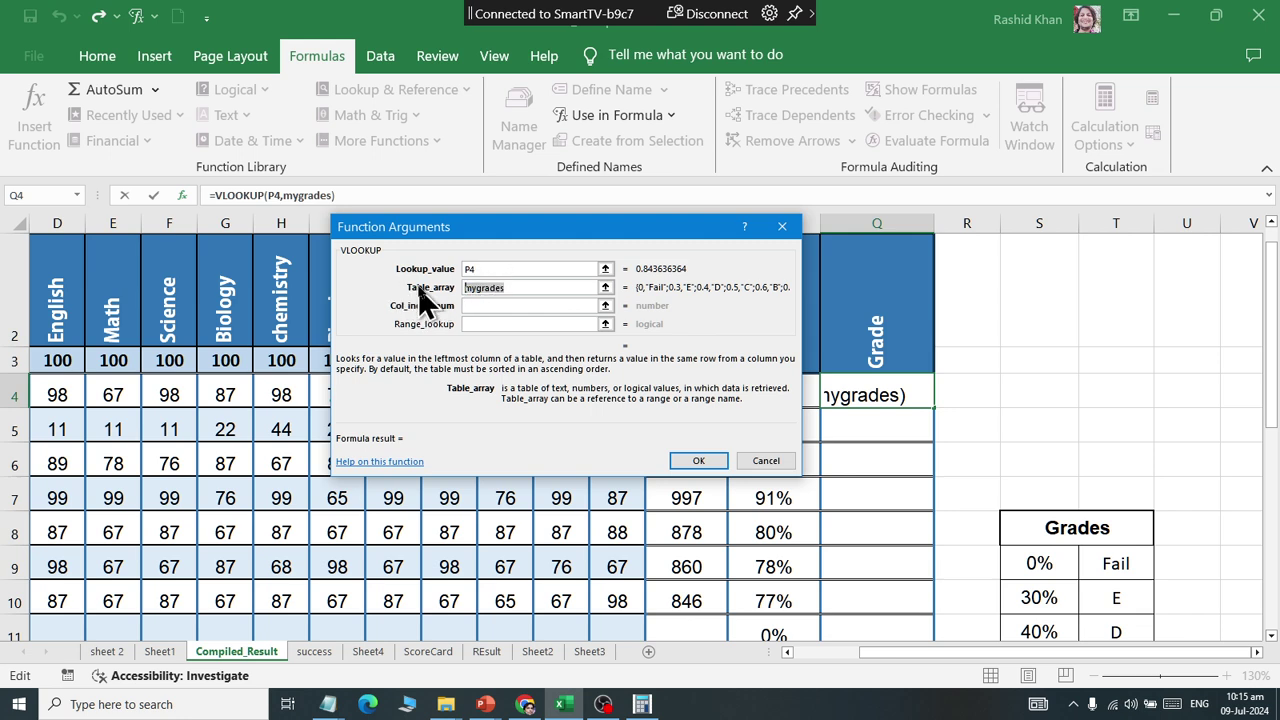
key("BackSpace")
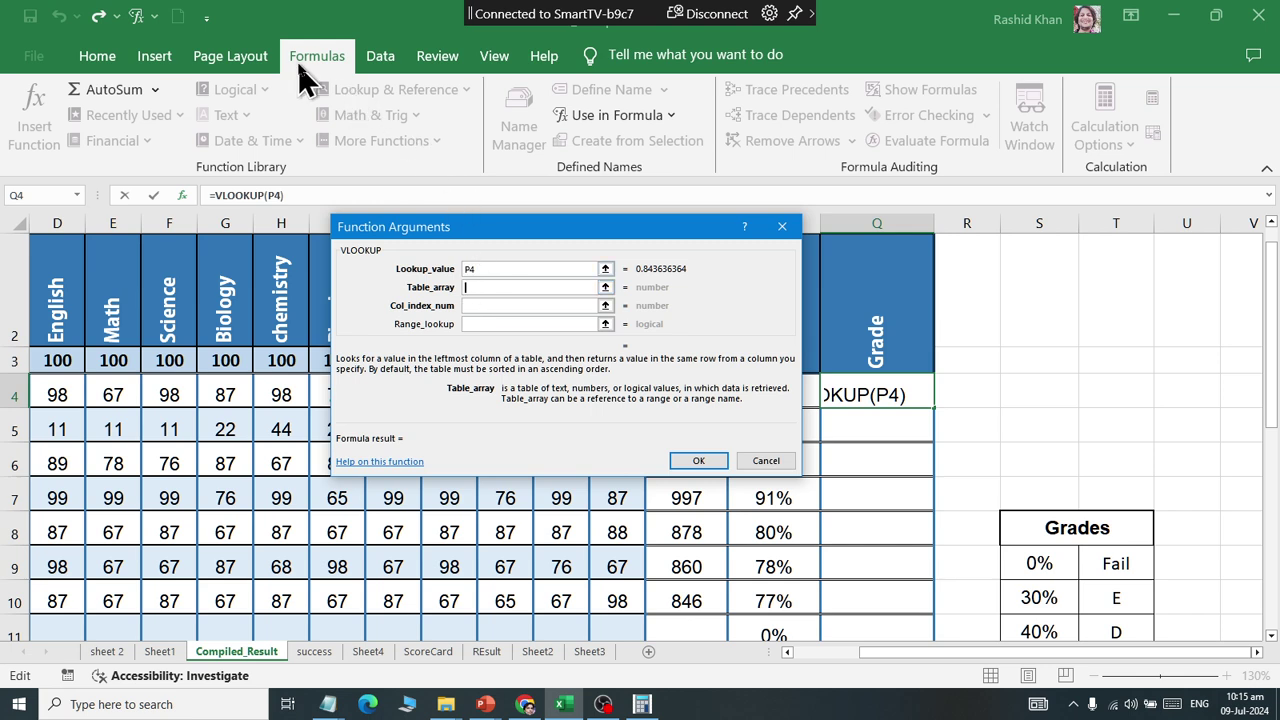
left_click(668, 124)
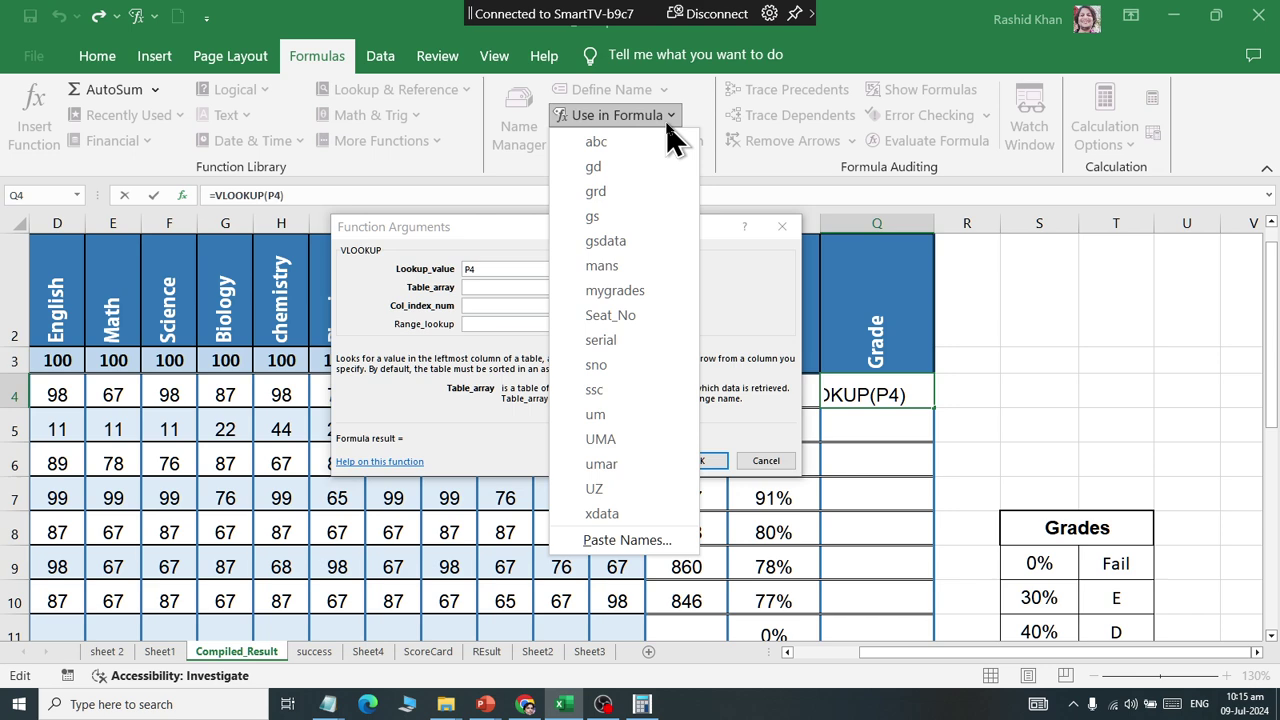
left_click(659, 294)
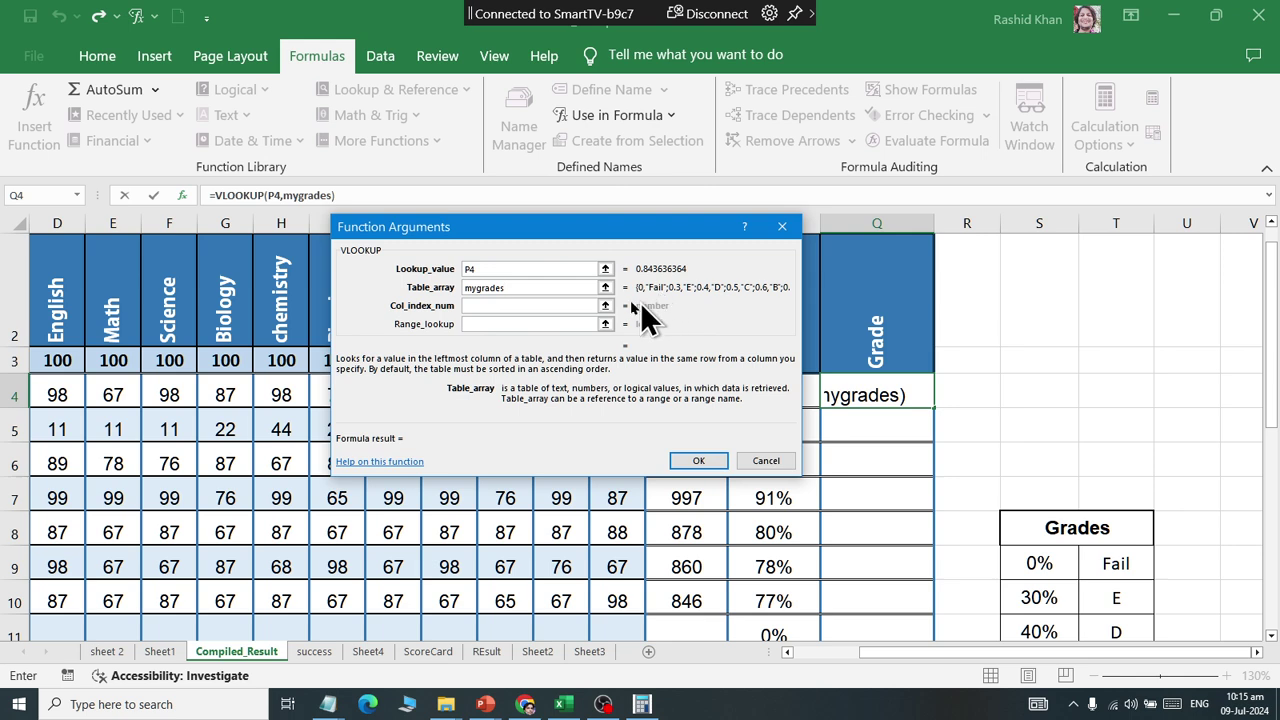
key("Tab")
left_click(497, 270)
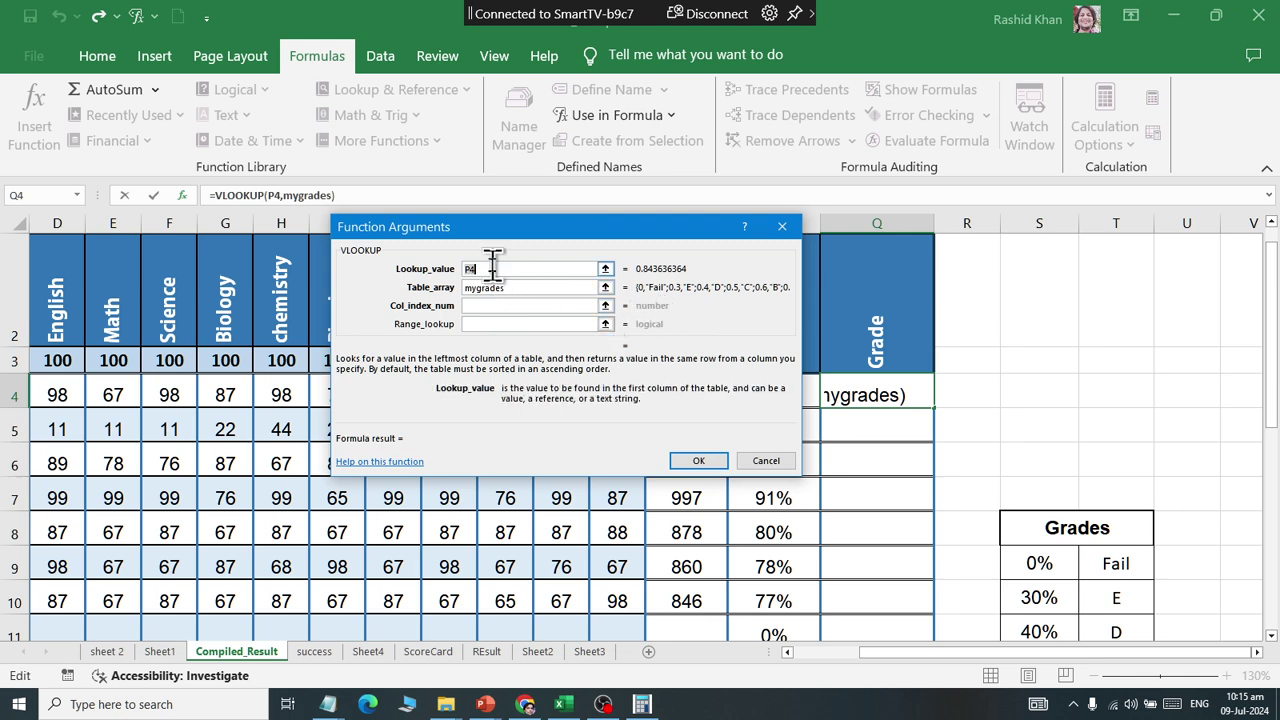
left_click_drag(511, 237, 170, 140)
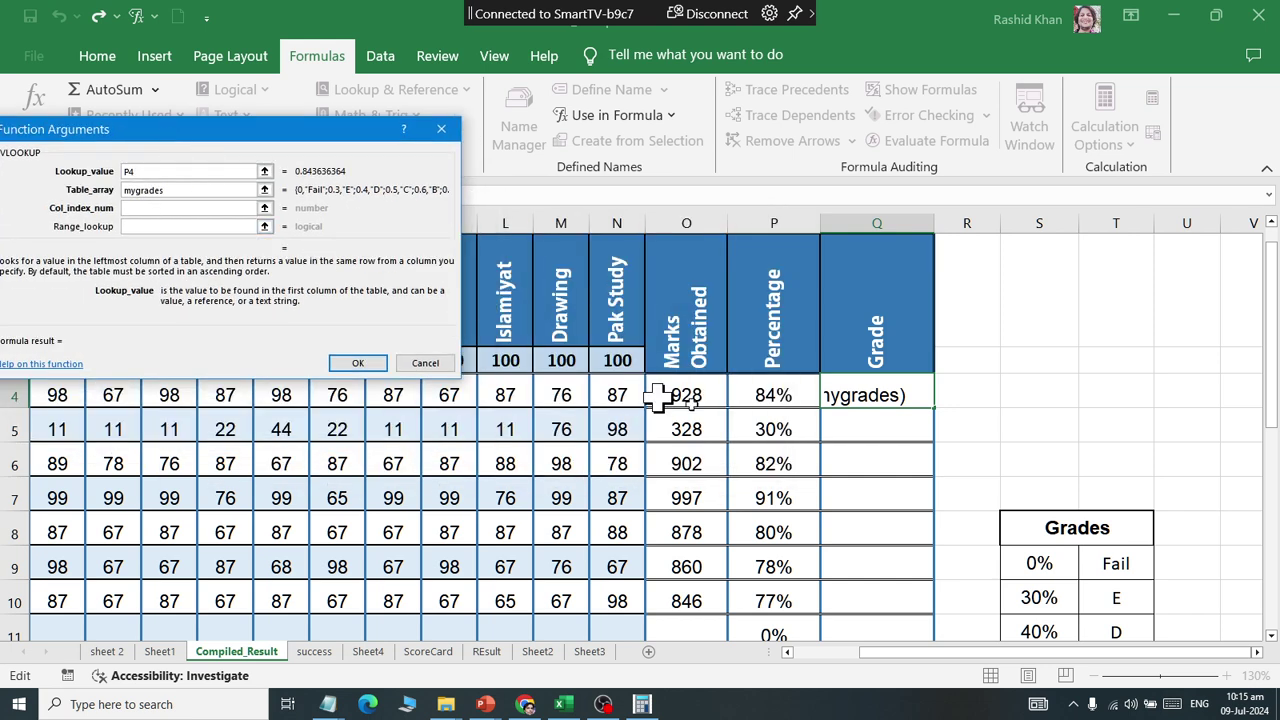
Enter 2 as the VLOOKUP column index so the result previews A1
left_click(205, 189)
scroll(205, 187, "down", 2)
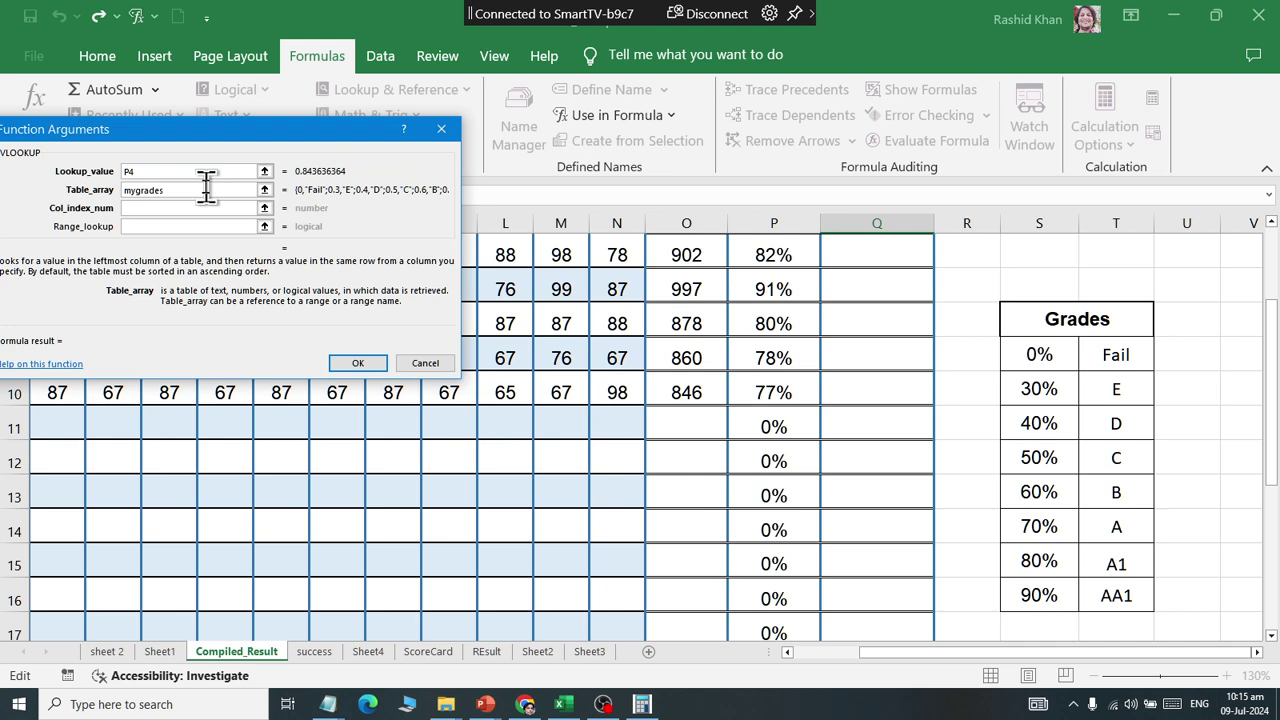
scroll(150, 178, "up", 2)
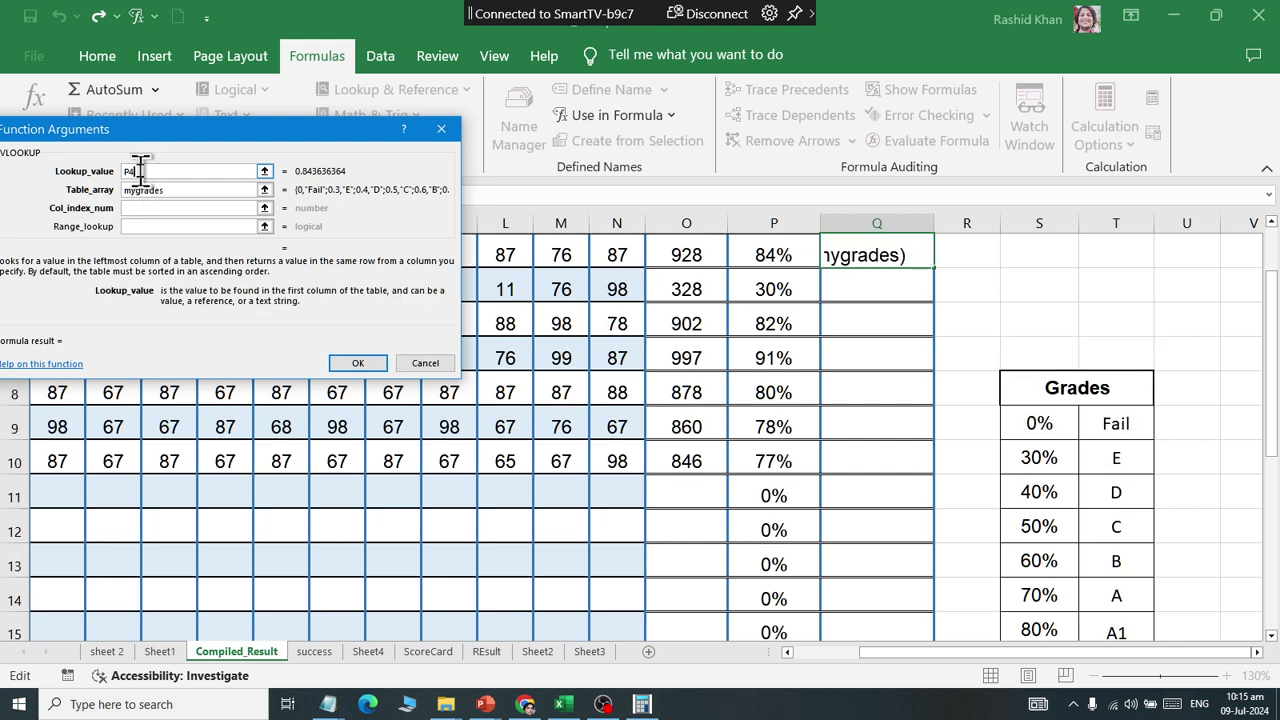
left_click(145, 171)
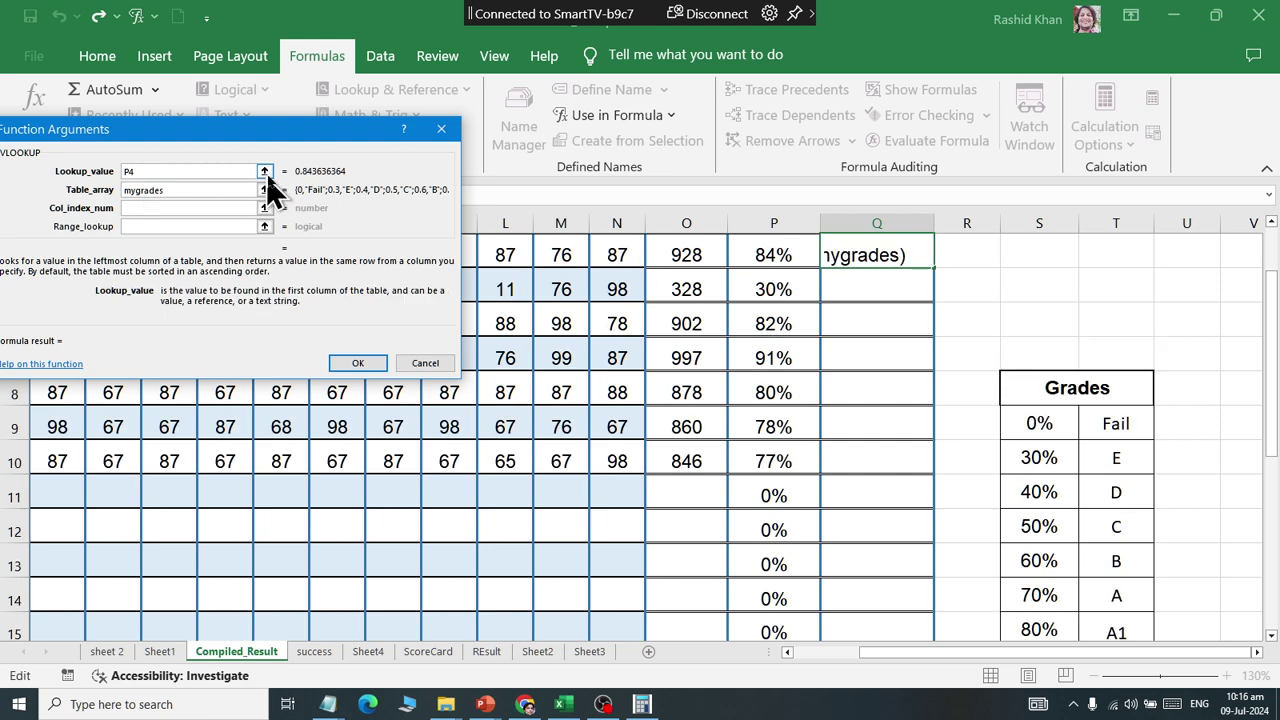
left_click(170, 189)
scroll(170, 189, "down", 2)
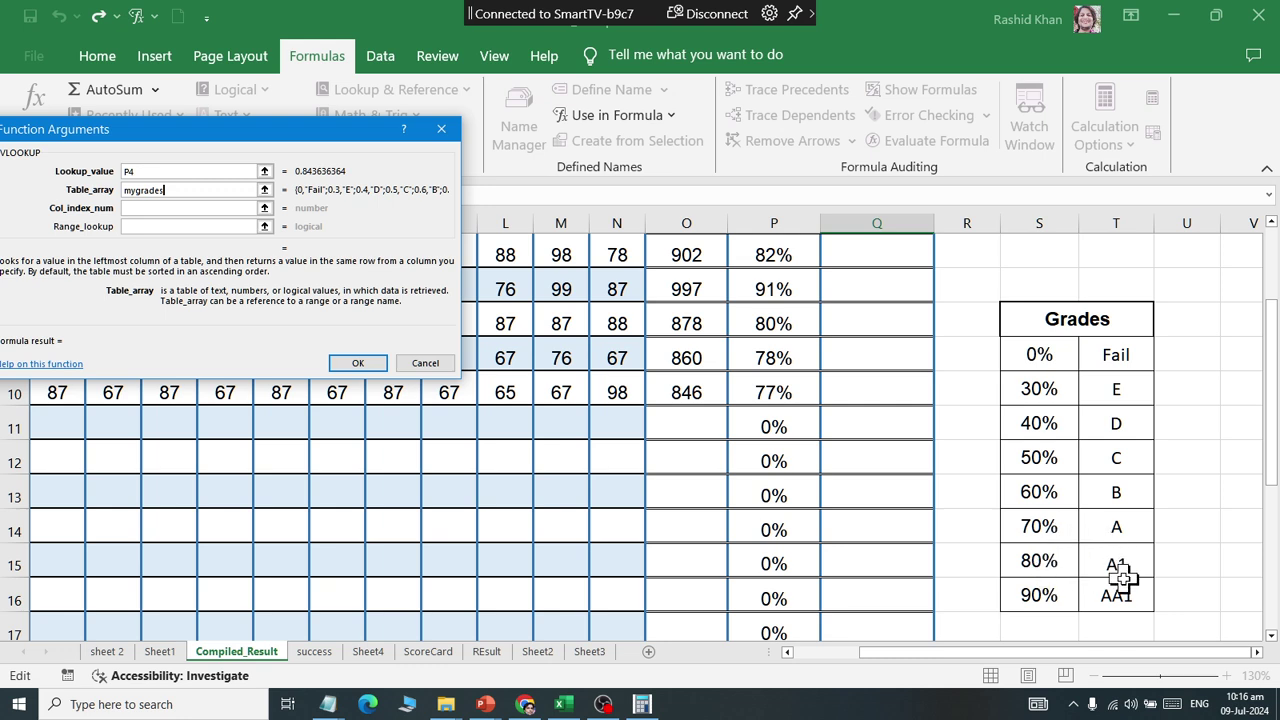
left_click(134, 208)
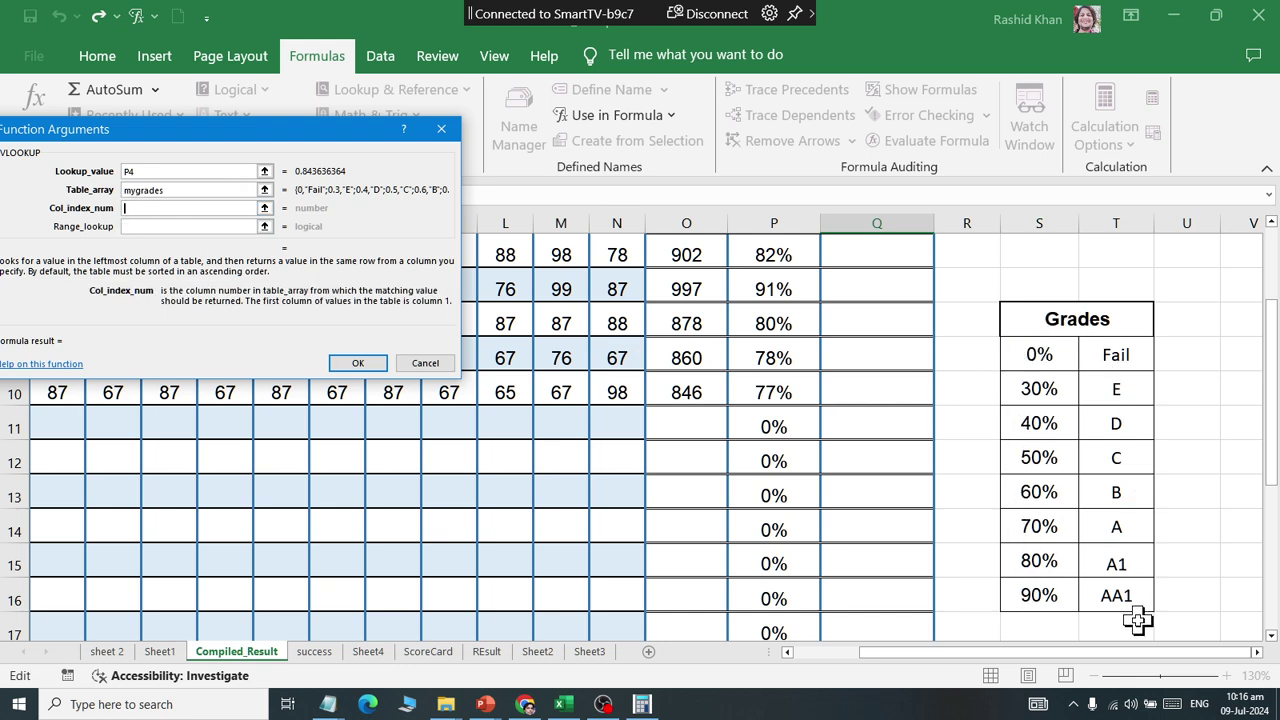
type("2")
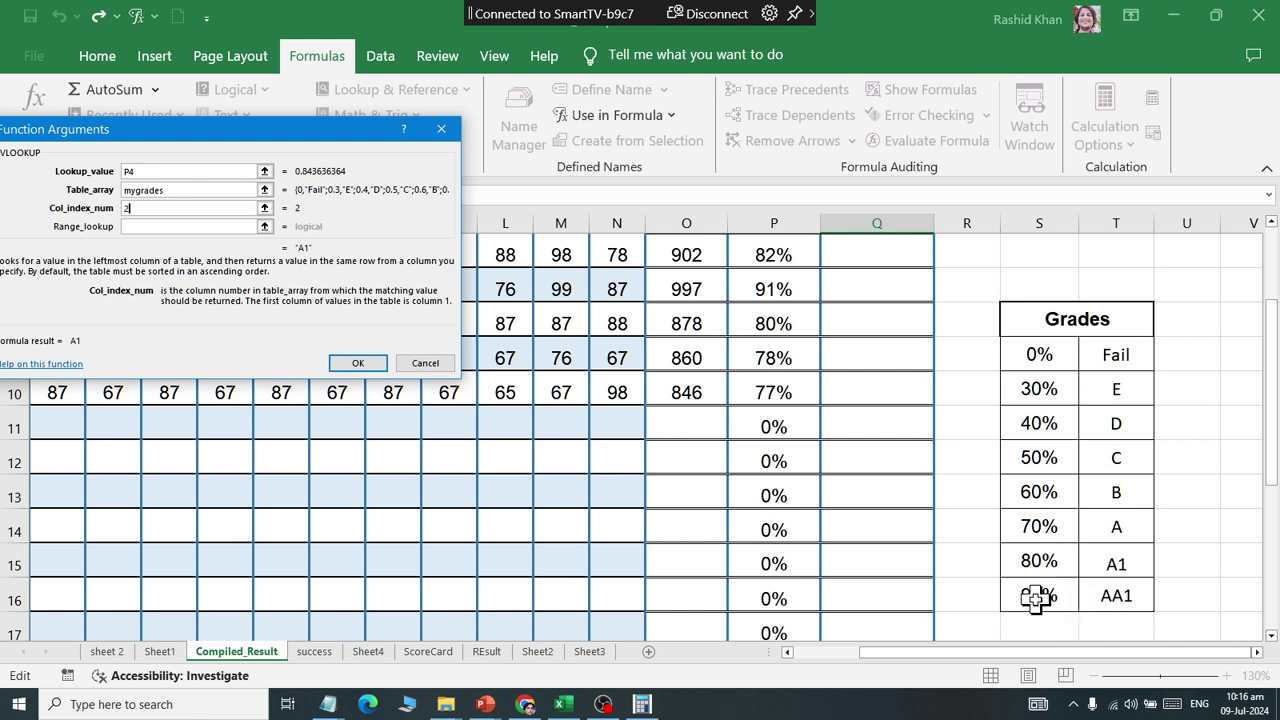
Confirm the Q4 VLOOKUP and fill it down the Grade column, giving A1, Fail, A1, AA1, A…
left_click(357, 364)
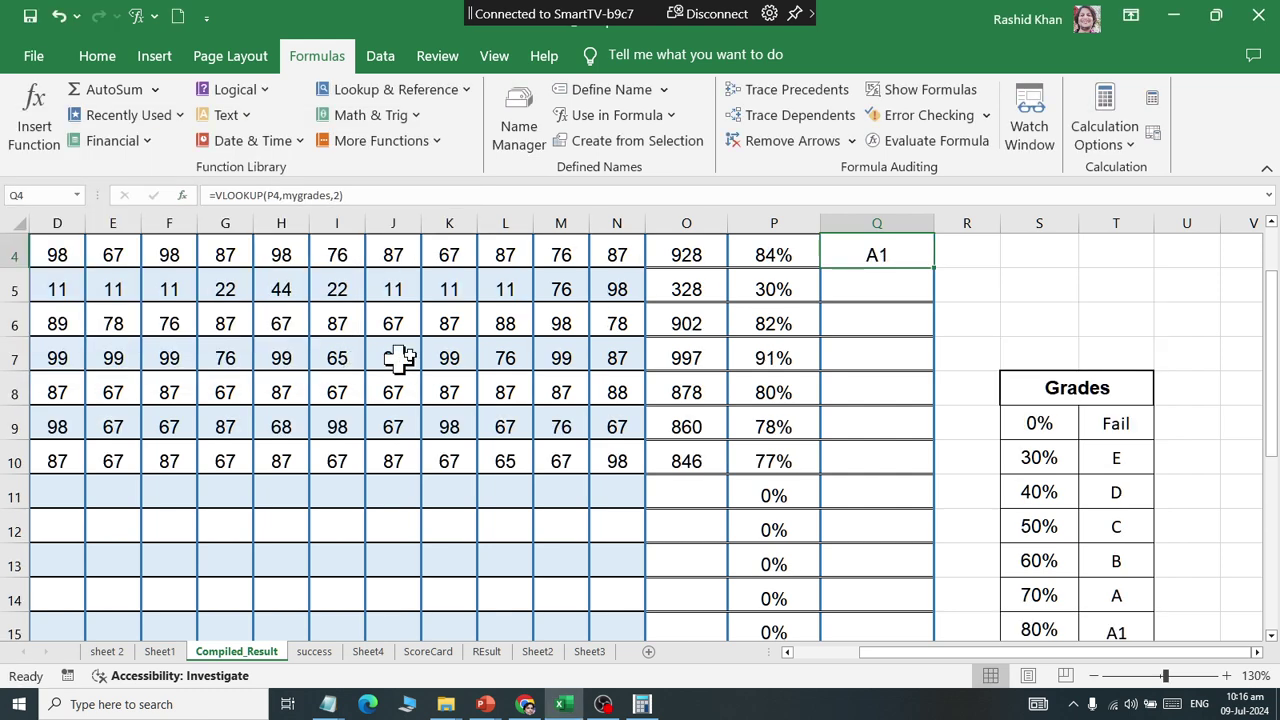
double_click(933, 267)
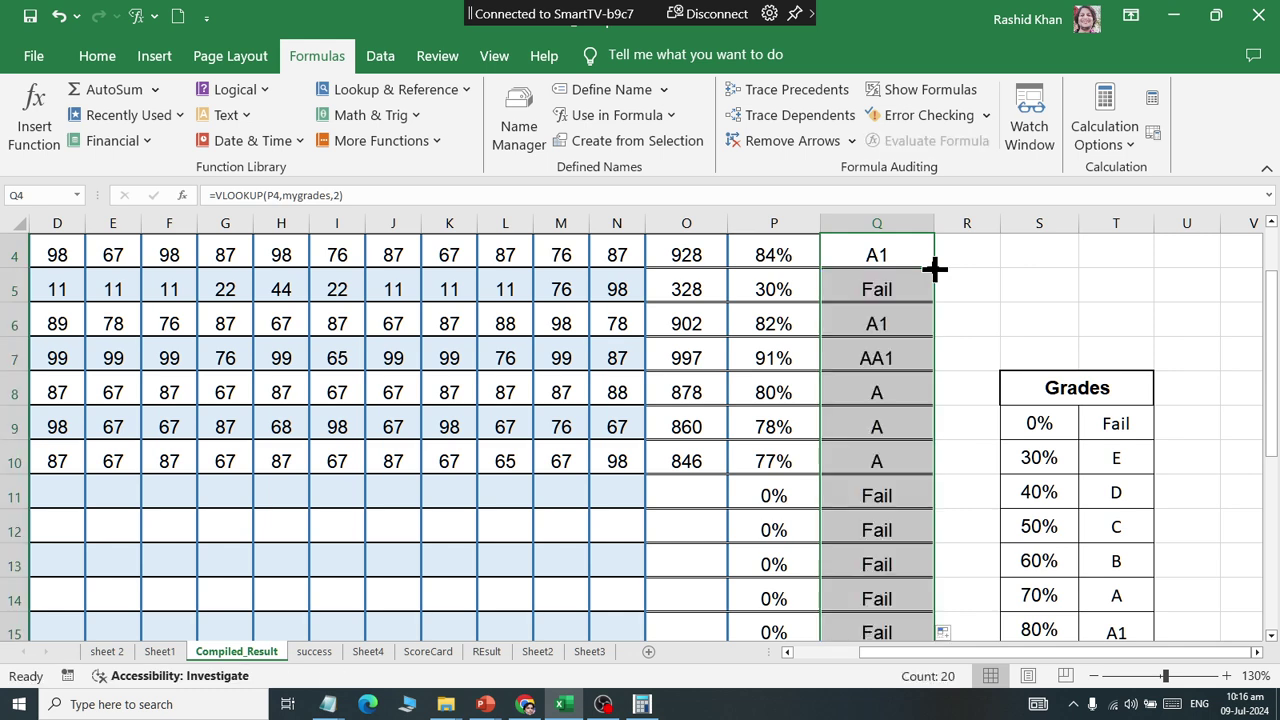
scroll(931, 286, "up", 1)
scroll(934, 294, "down", 1)
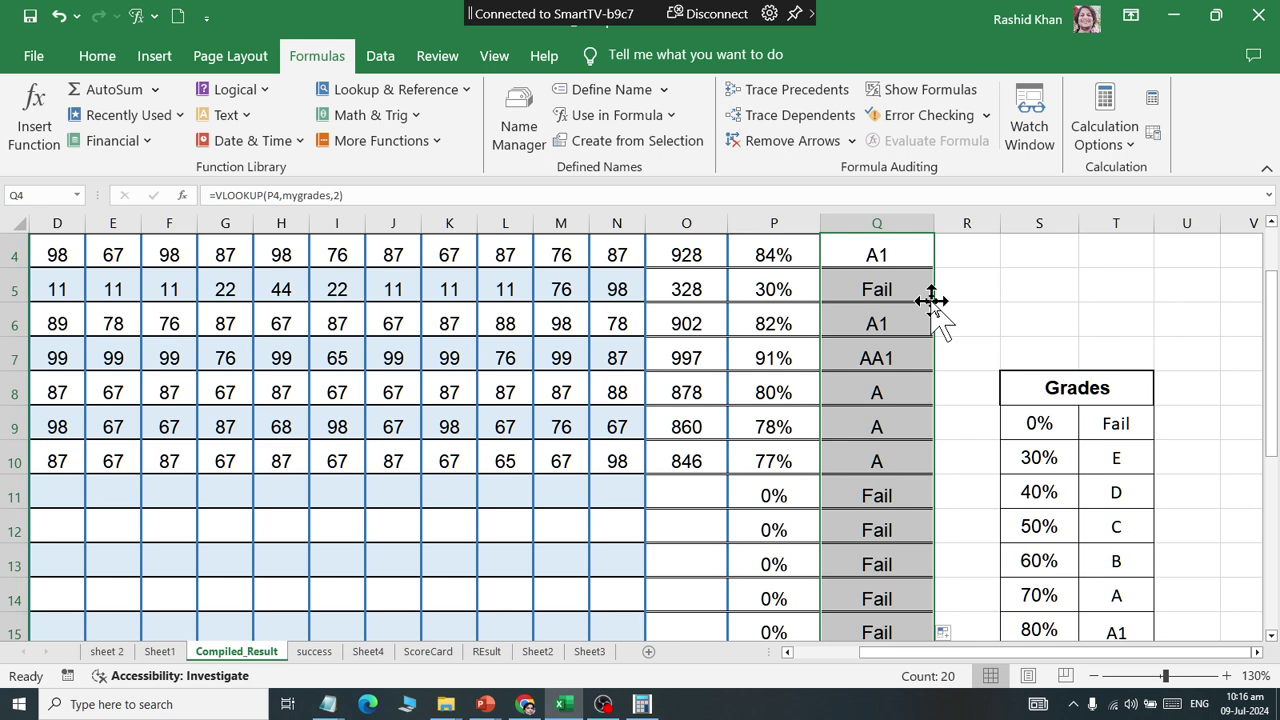
Enter student 8's first marks 45, 65, 45, 76 and fill the O10 total down to row 11
left_click_drag(931, 300, 8, 535)
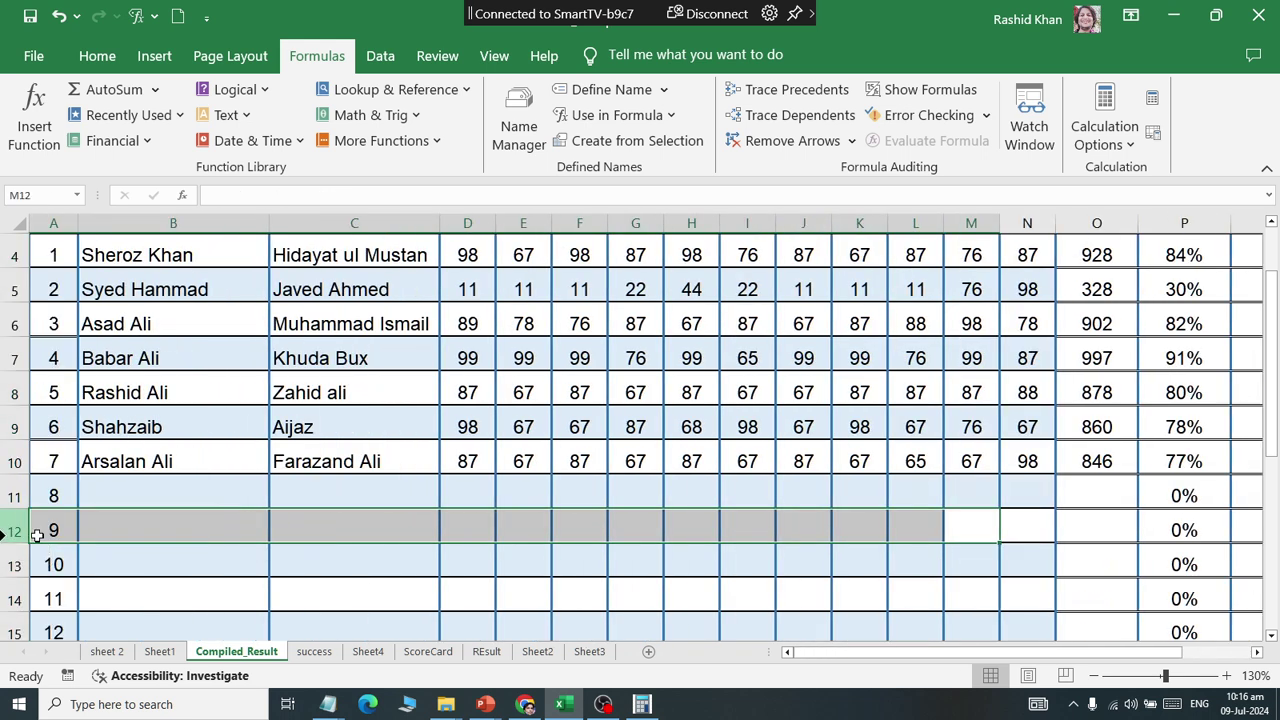
left_click_drag(8, 535, 480, 492)
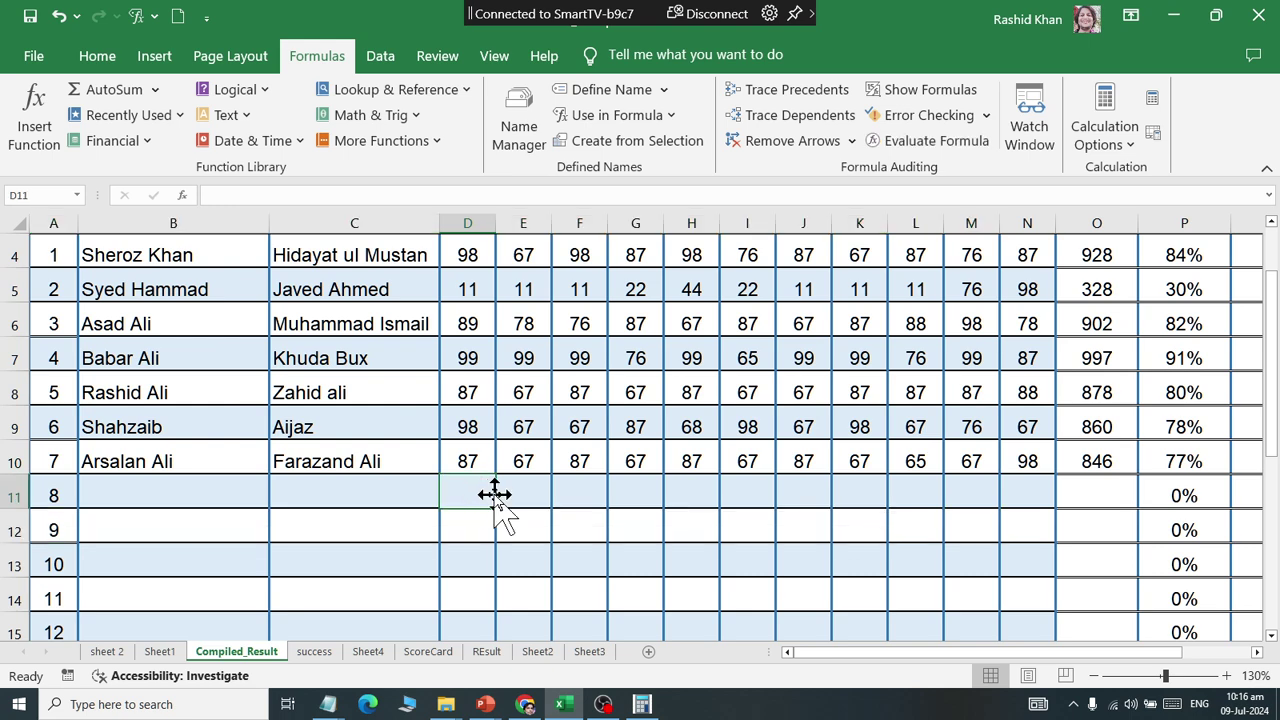
type("45")
key("Tab")
type("65")
key("Tab")
type("45")
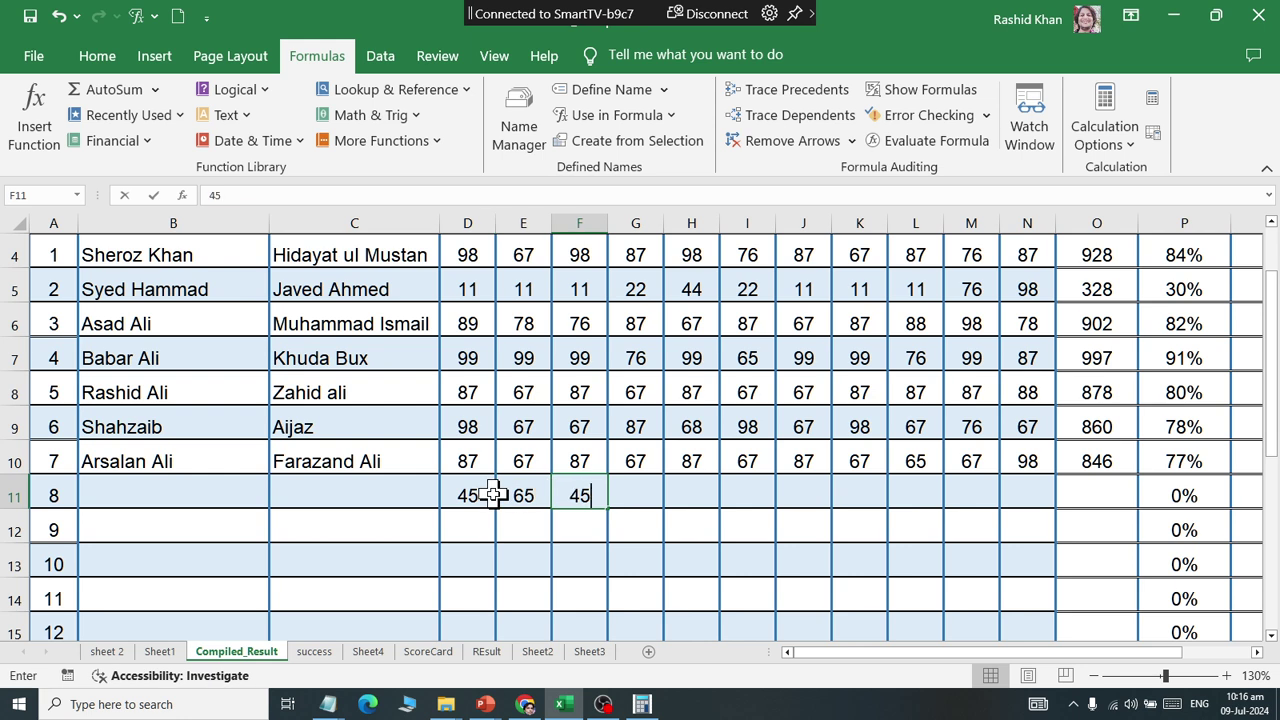
key("Tab")
type("76")
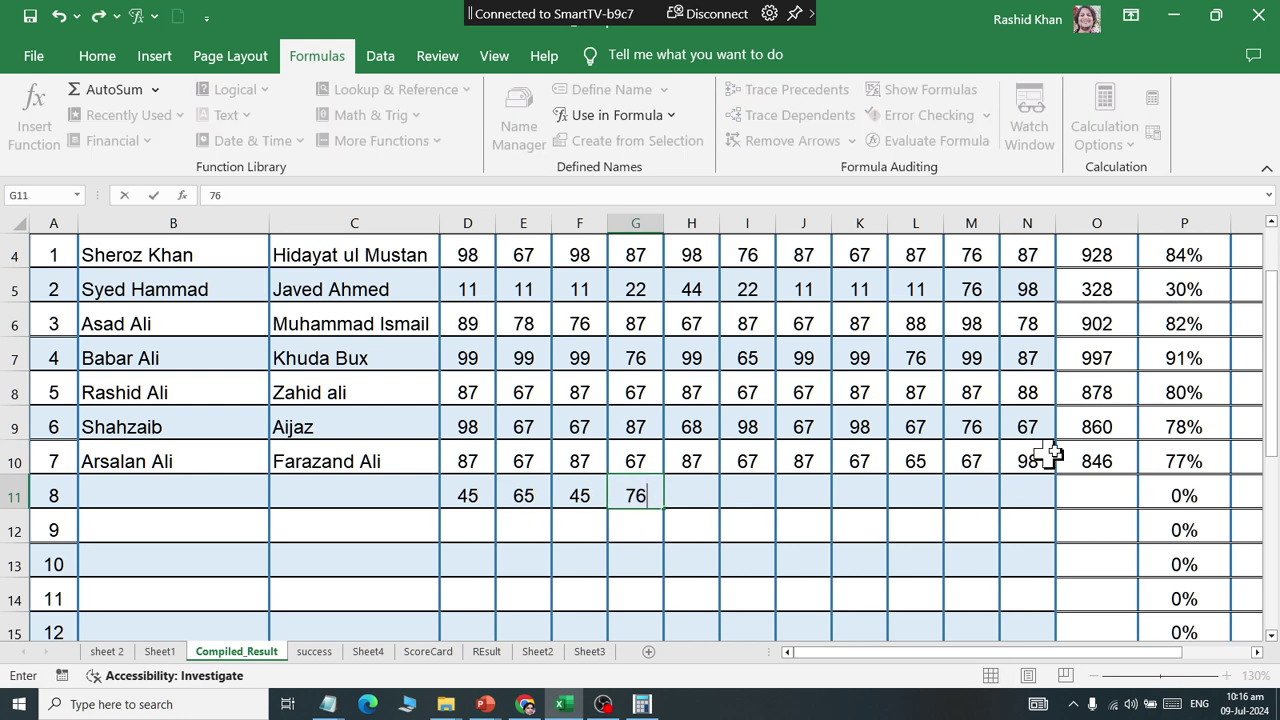
left_click(1126, 460)
double_click(1139, 476)
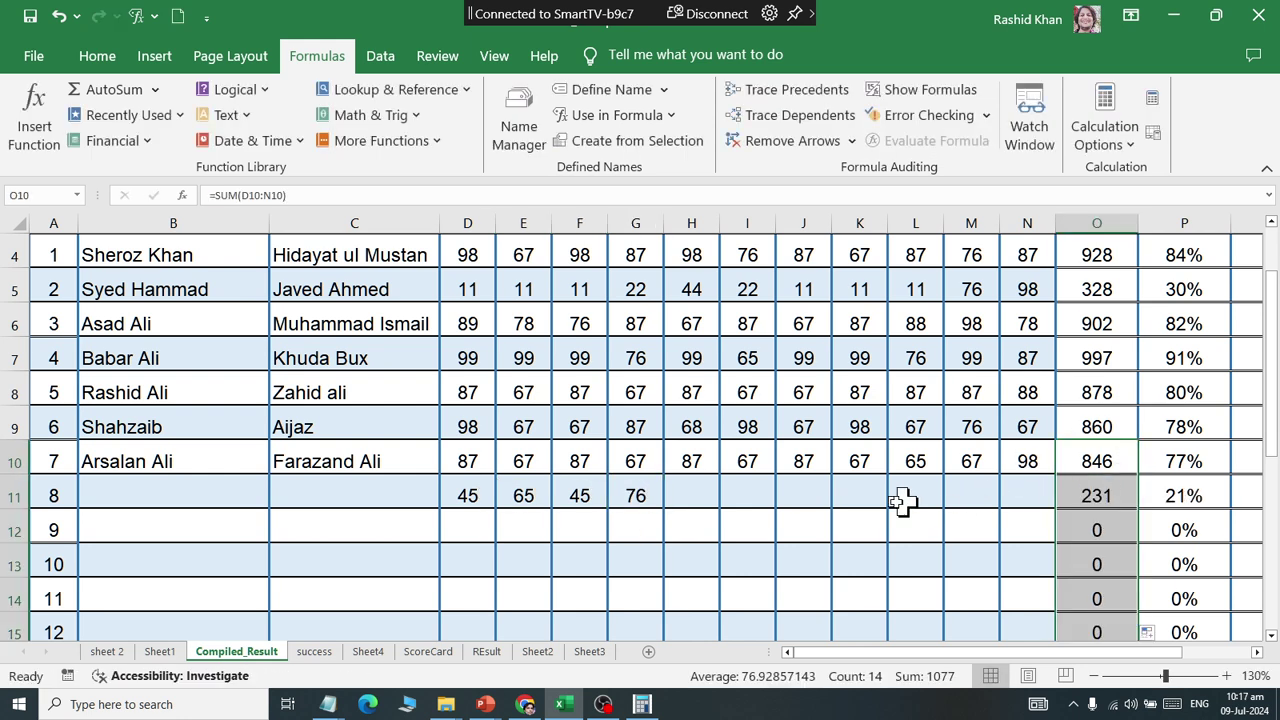
Enter the remaining marks 76, 56, 87, 56, 87, 56, 87 from H11, giving 736, 67% and grade B
left_click(680, 502)
type("76")
key("Tab")
type("5")
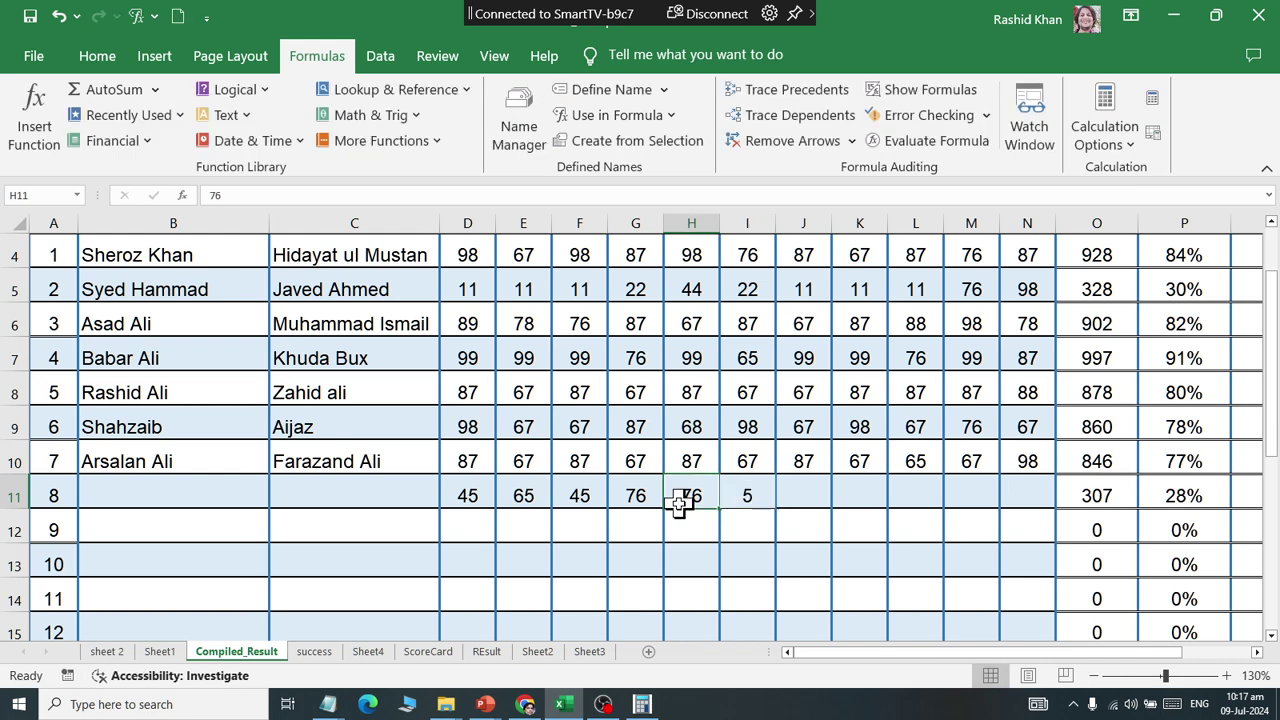
left_click(680, 505)
type("76")
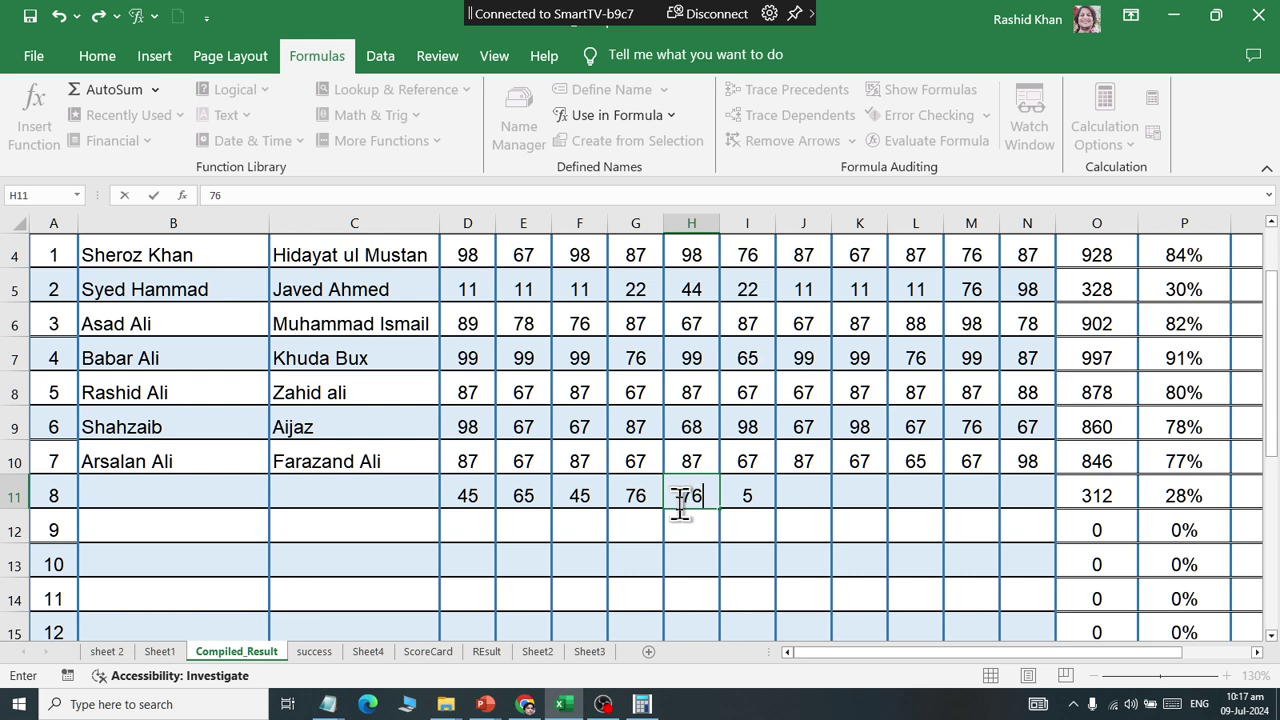
key("Tab")
type("56")
key("Tab")
type("87\t56")
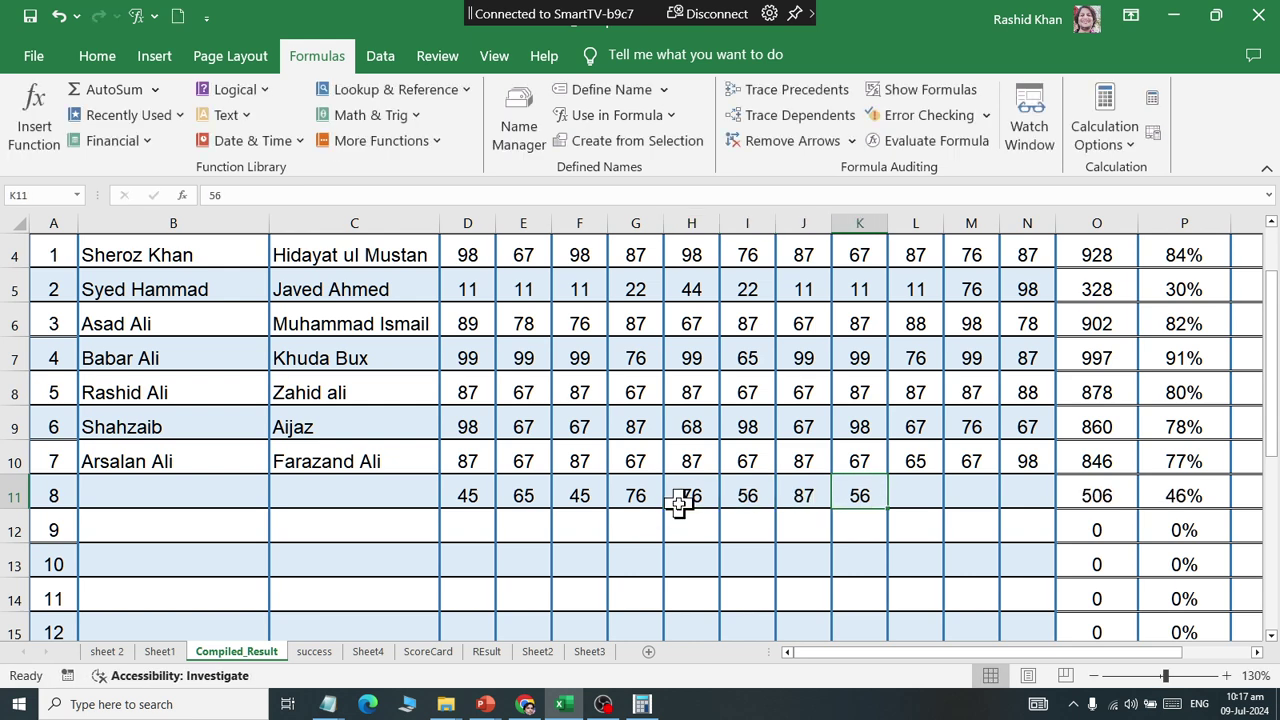
type("\t87\t56\t87")
key("Return")
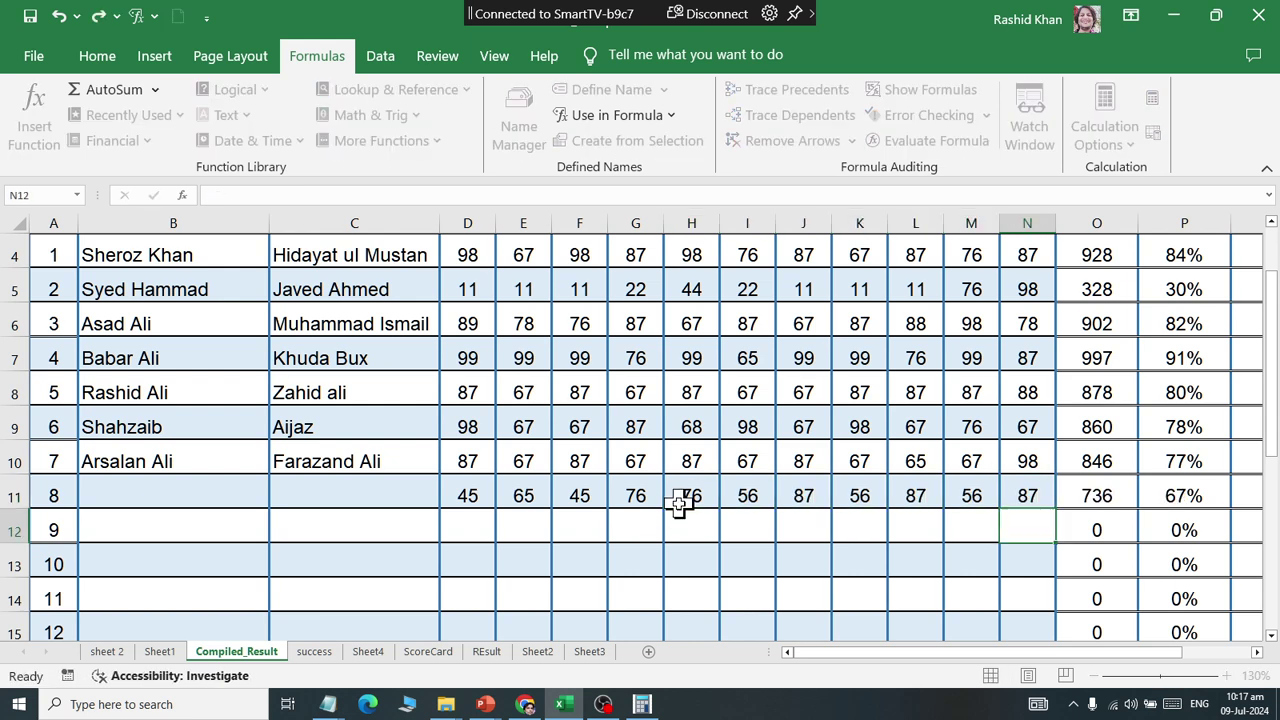
key("Up")
key("Right")
key("Right")
key("Right")
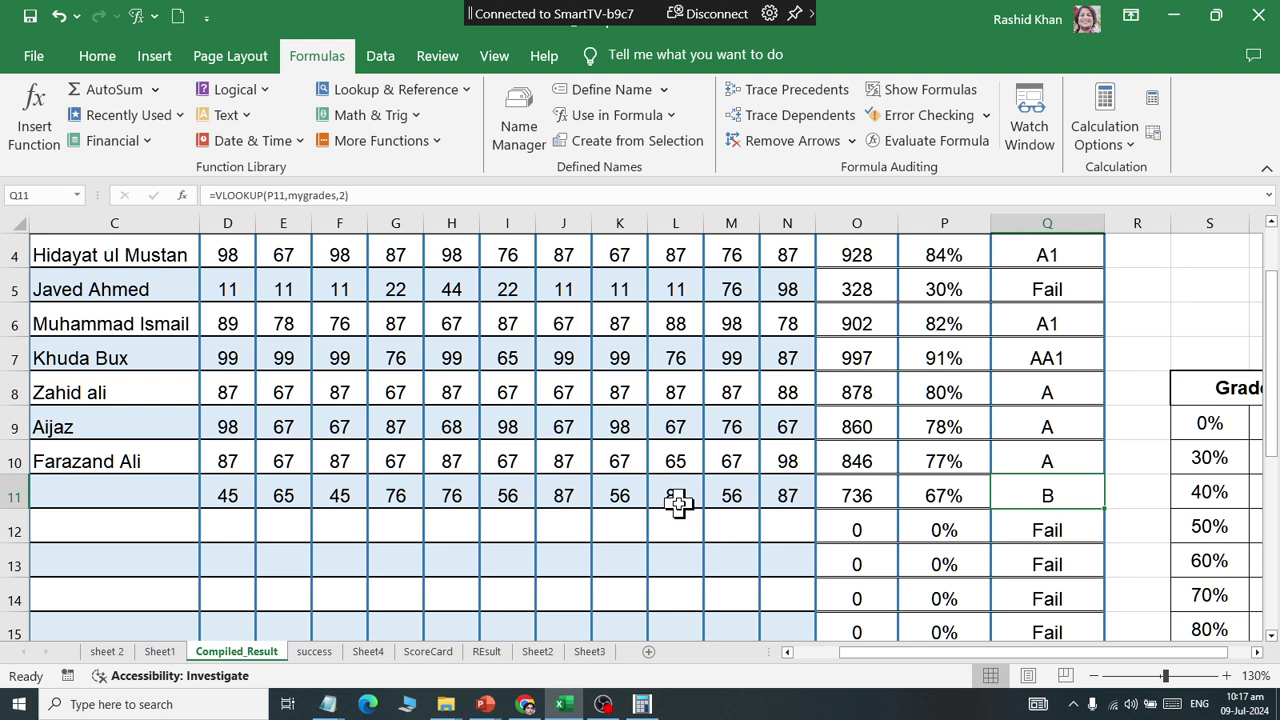
scroll(677, 505, "up", 1)
scroll(677, 505, "down", 1)
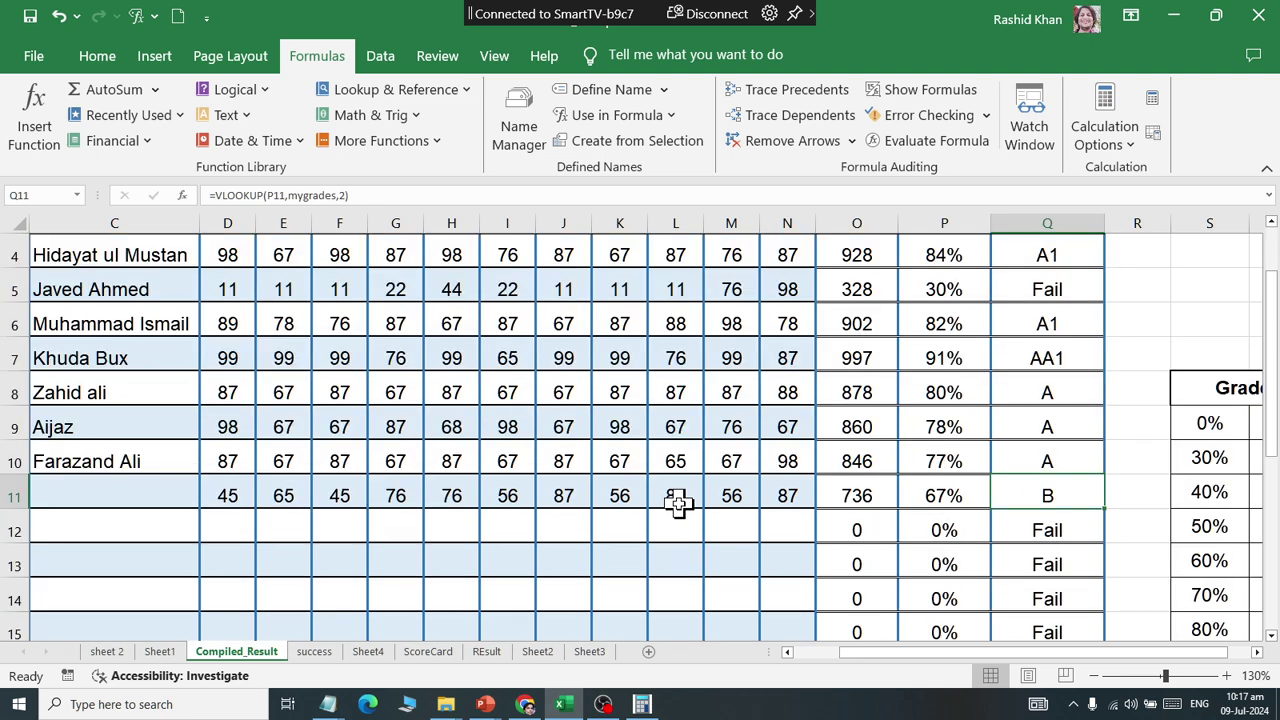